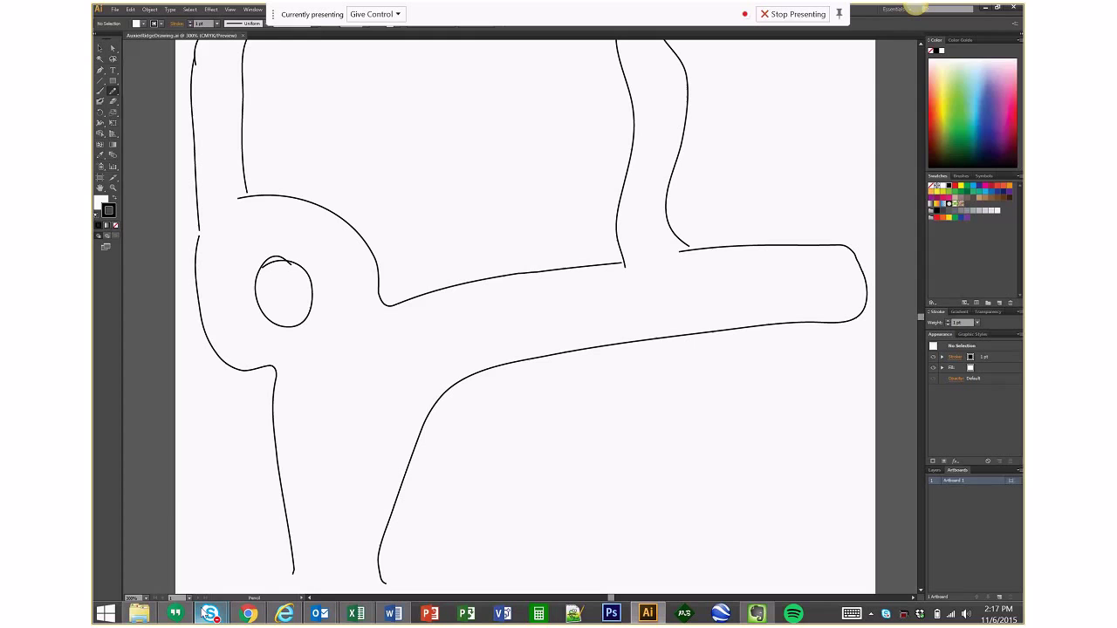
Show the 50K Aid Station Matrix sheet in Excel, then switch back to the Illustrator road map
mouse_move(224, 611)
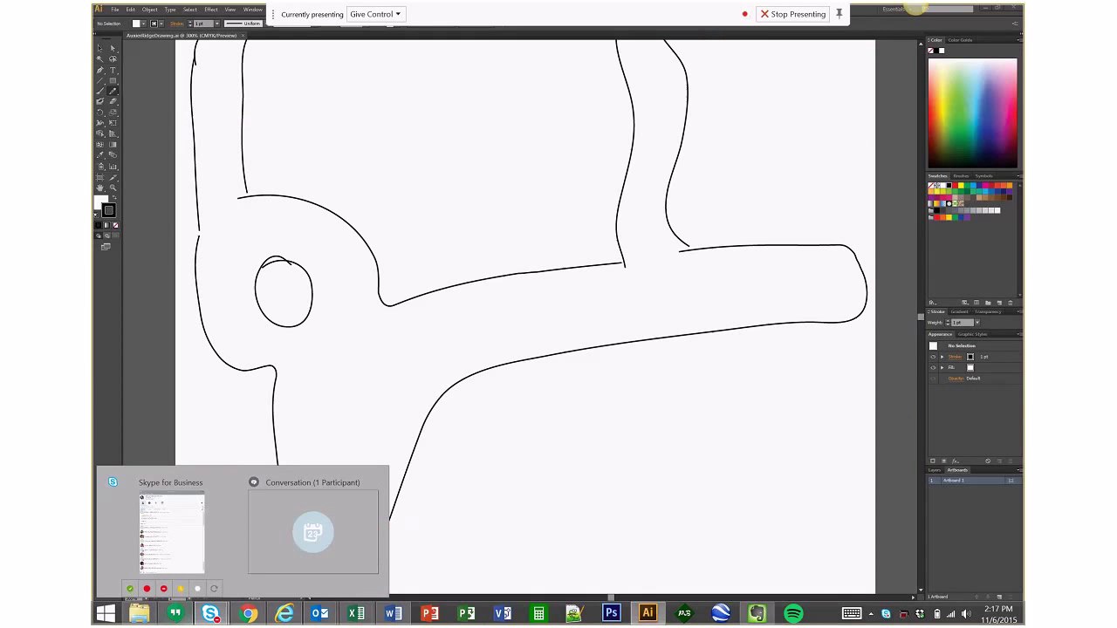
mouse_move(356, 614)
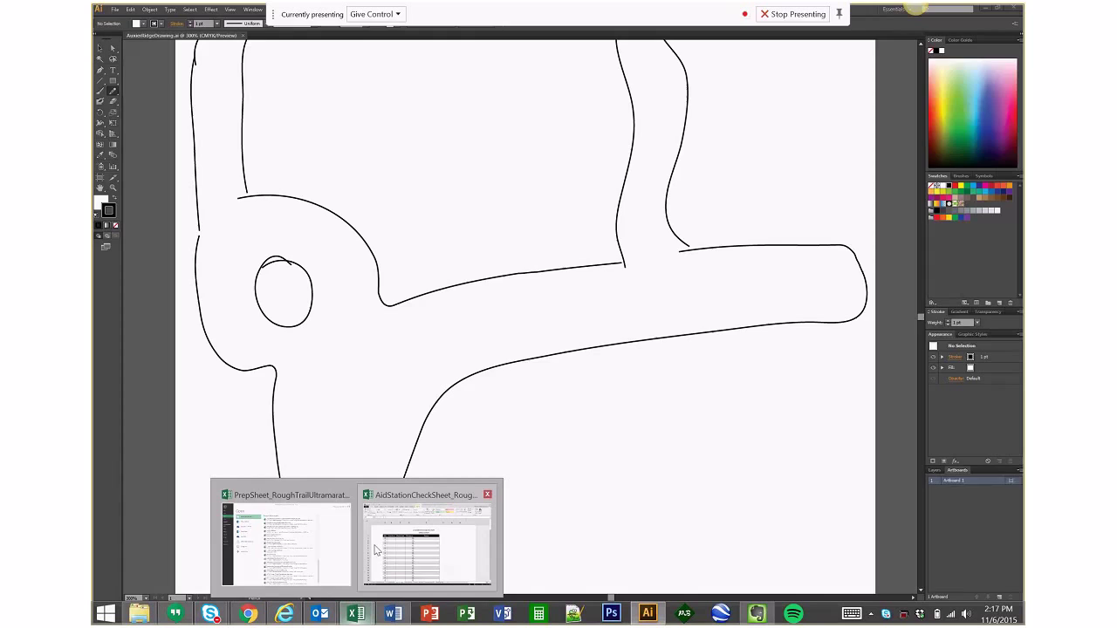
click(318, 557)
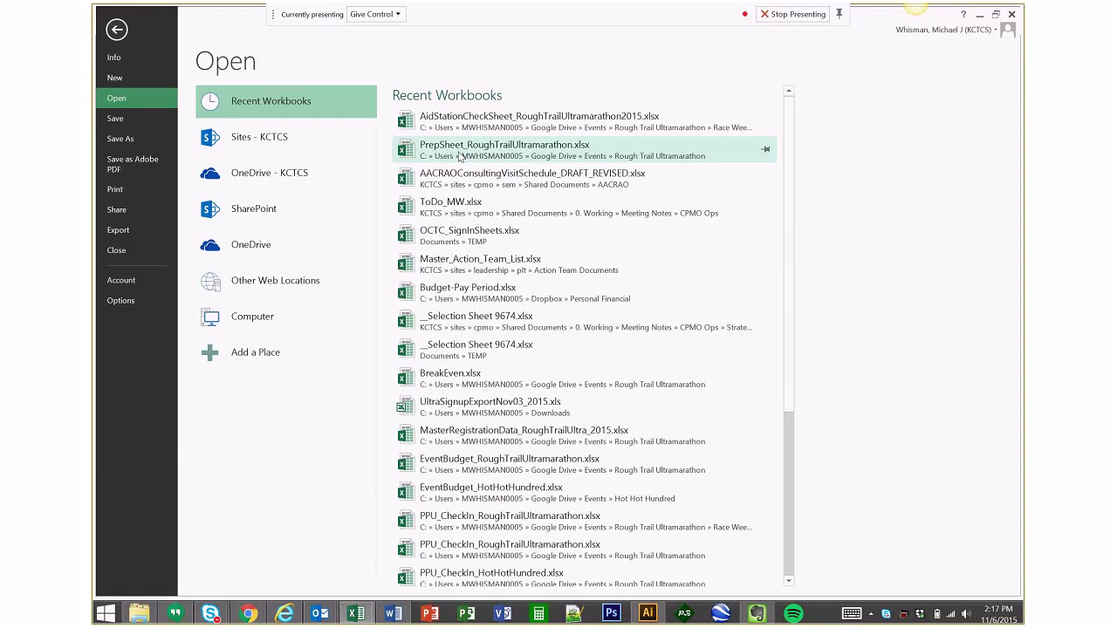
click(123, 24)
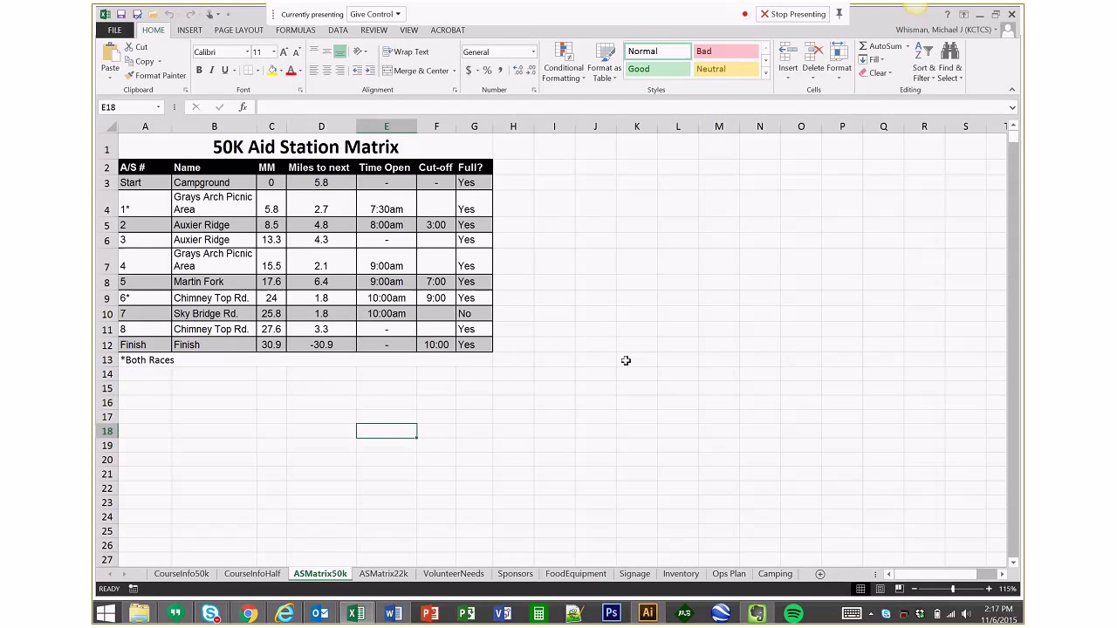
key(alt+Tab)
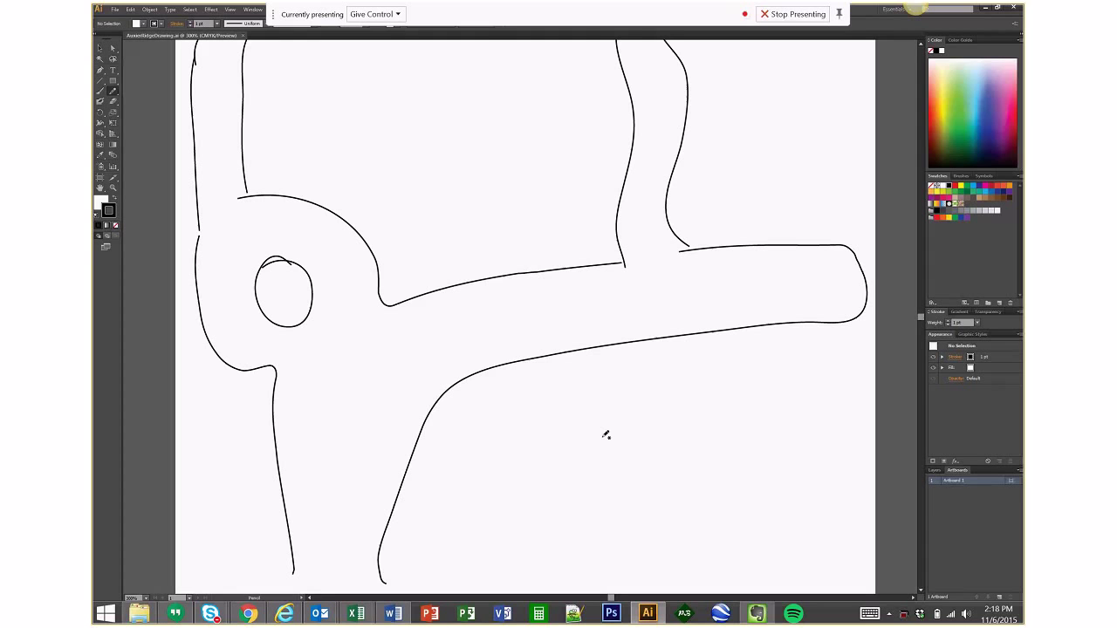
mouse_move(337, 516)
mouse_down()
mouse_move(378, 437)
mouse_move(768, 261)
mouse_move(781, 268)
mouse_move(759, 273)
mouse_up()
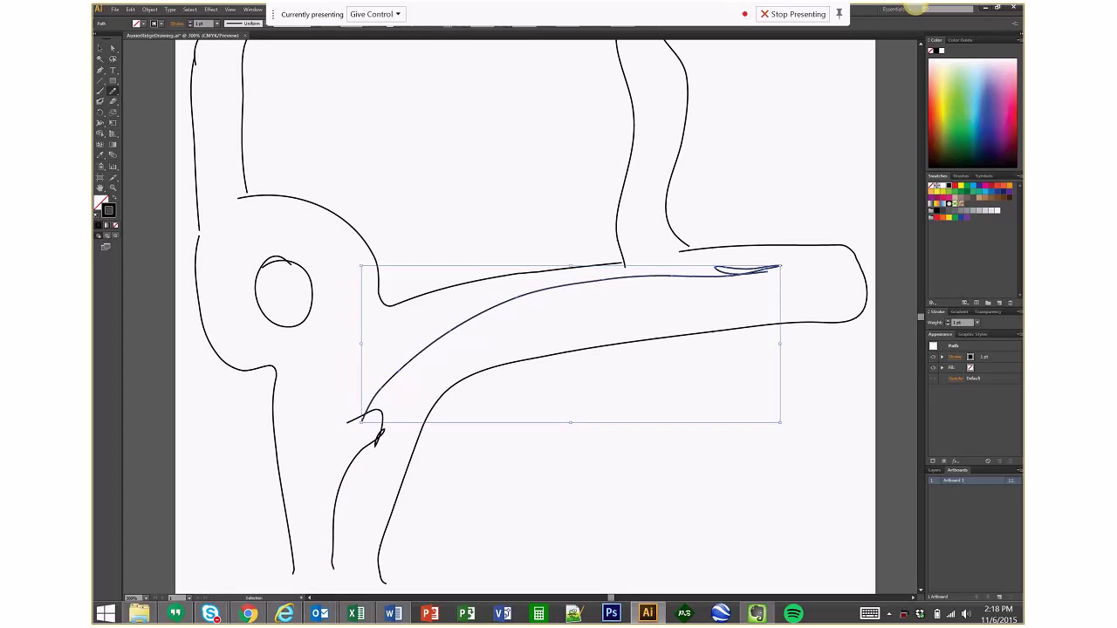
key(ctrl+z)
key(ctrl+z)
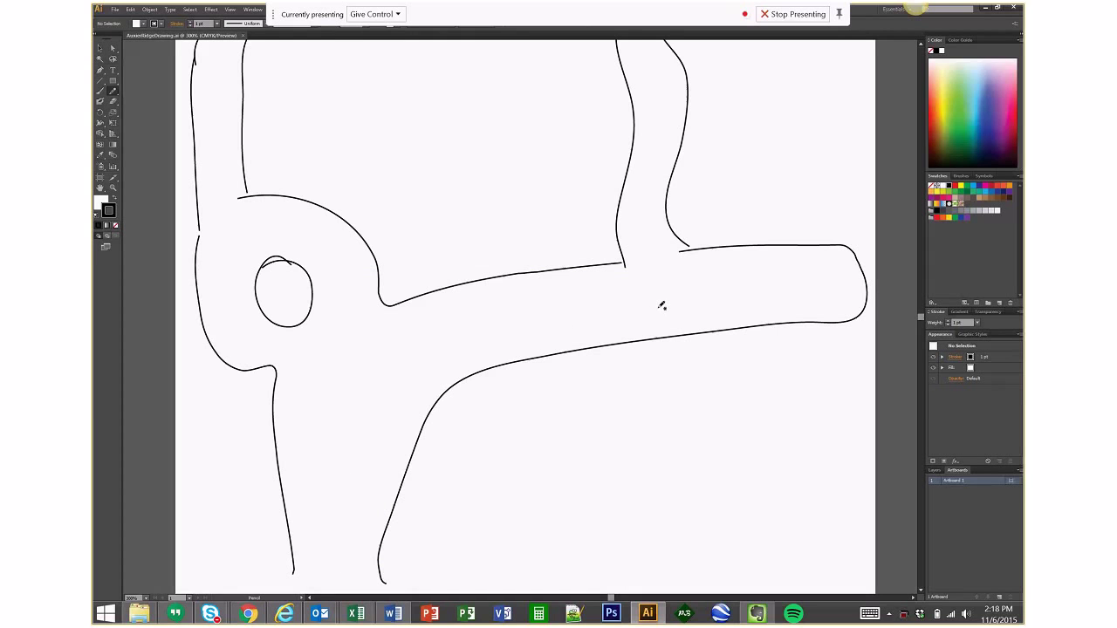
drag(686, 306, 786, 288)
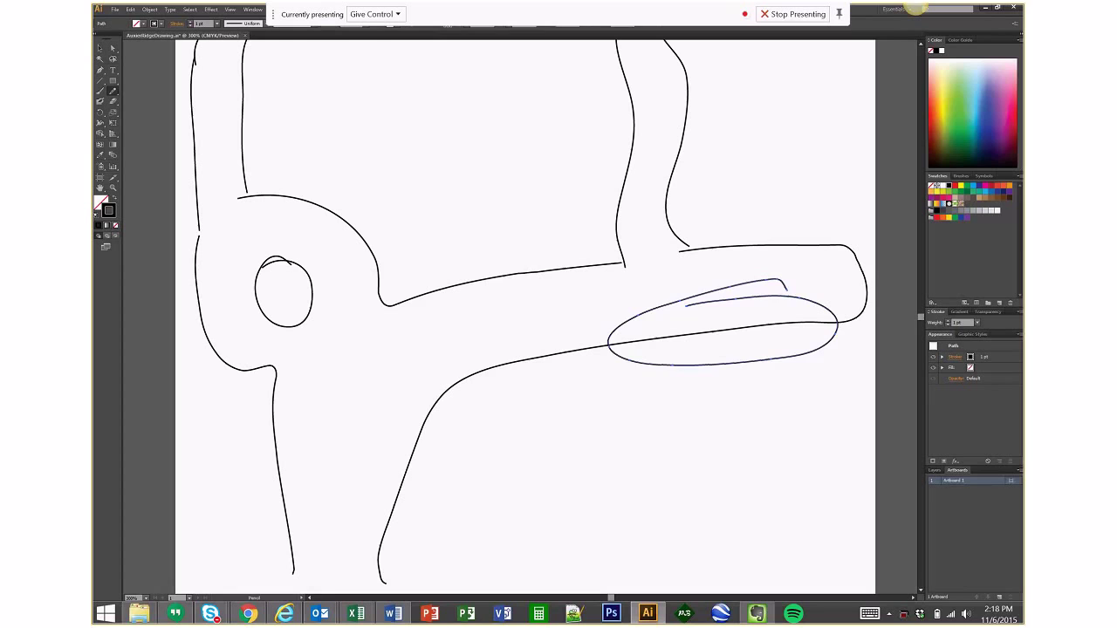
key(ctrl+z)
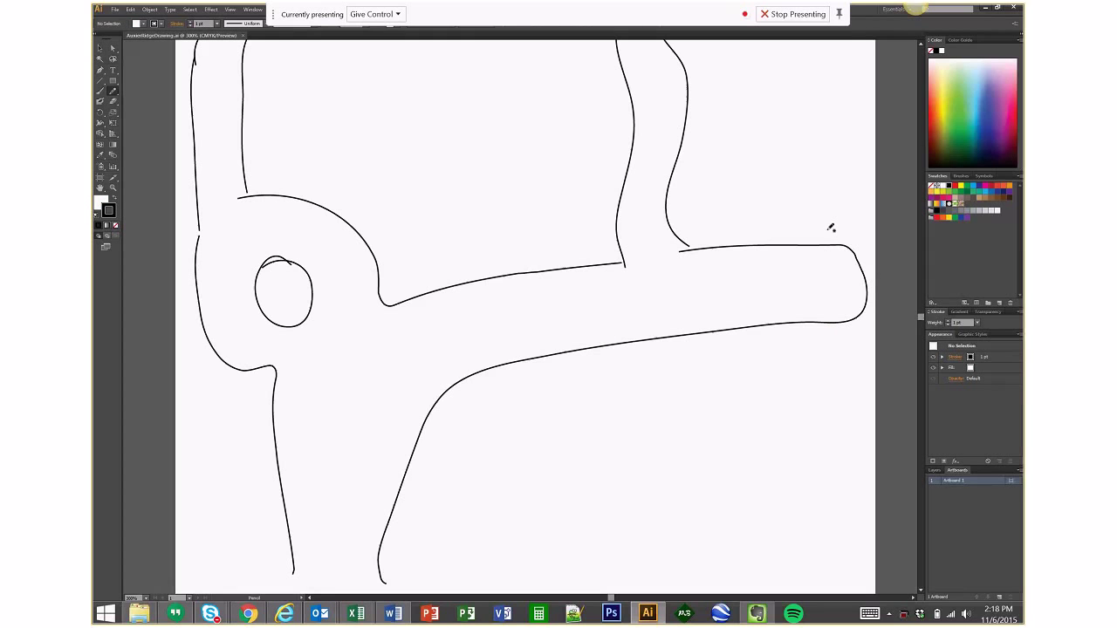
drag(820, 242, 823, 253)
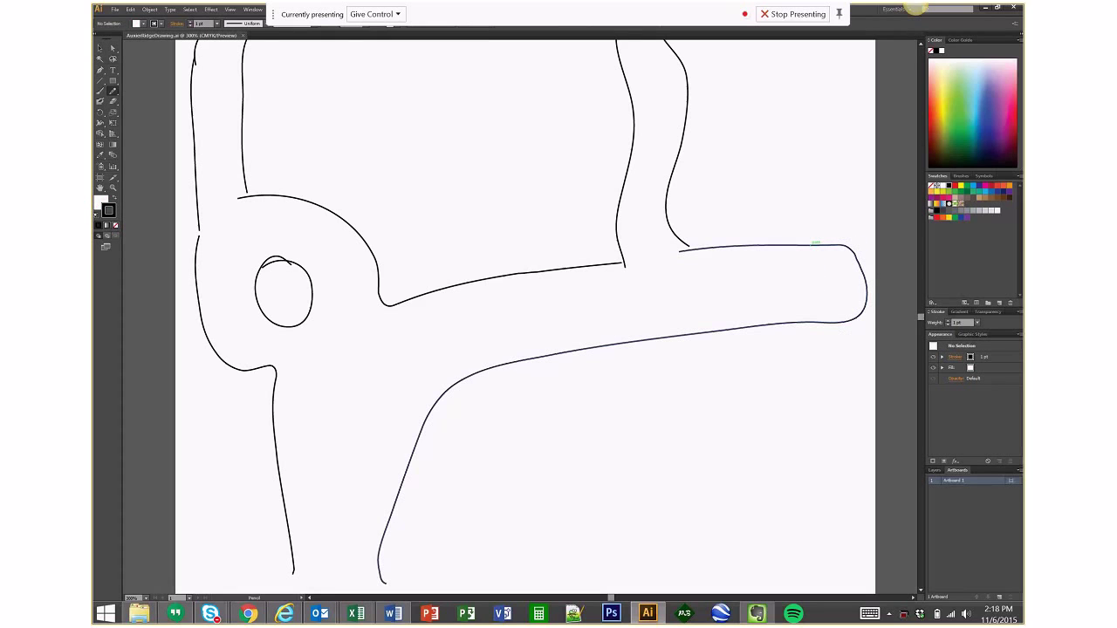
drag(648, 214, 600, 262)
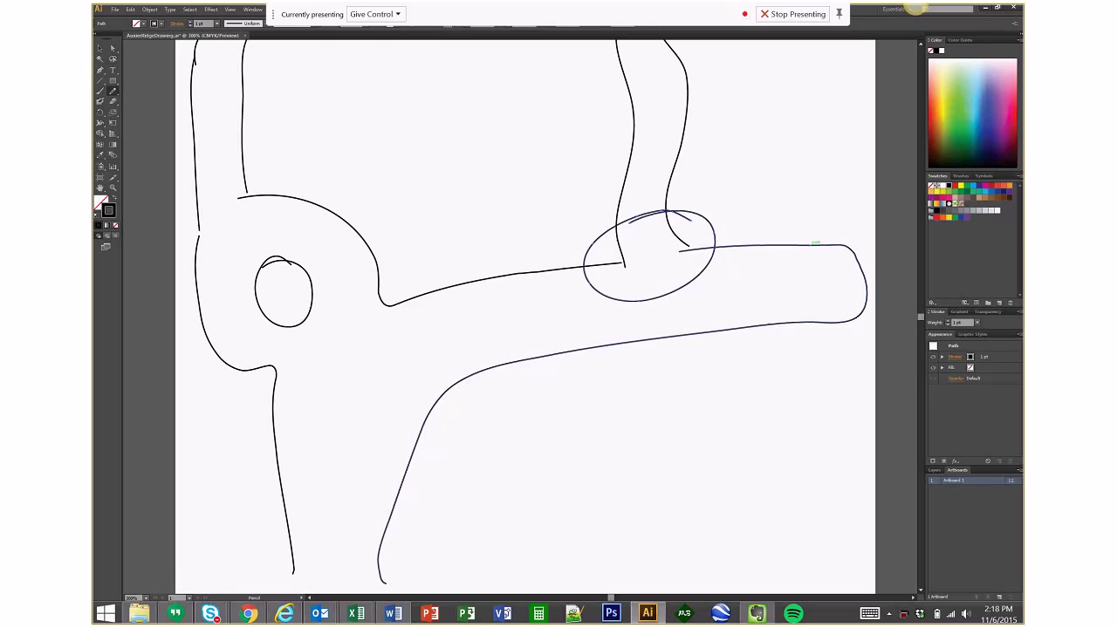
key(ctrl+z)
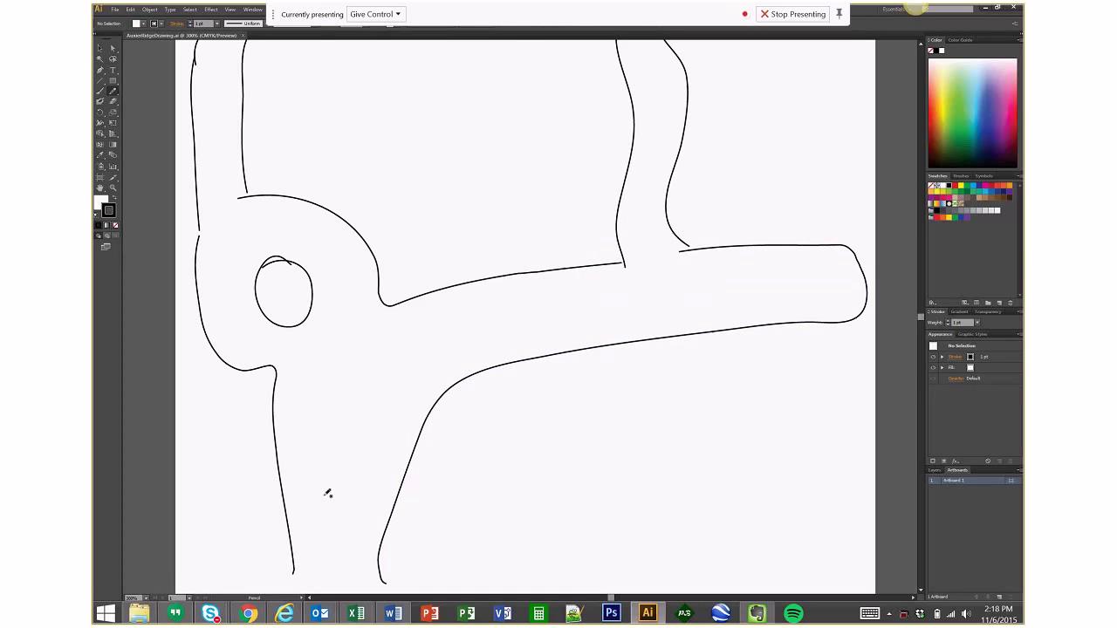
mouse_move(338, 524)
mouse_down()
mouse_move(347, 404)
mouse_move(304, 414)
mouse_up()
key(shift+e)
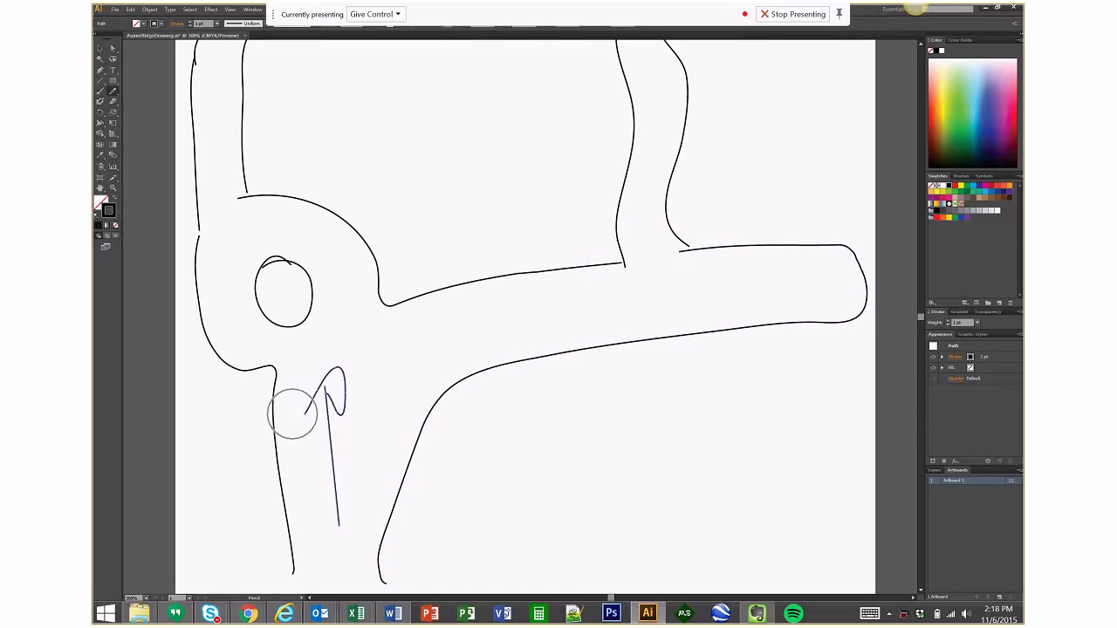
key(v)
drag(202, 148, 238, 253)
key(Delete)
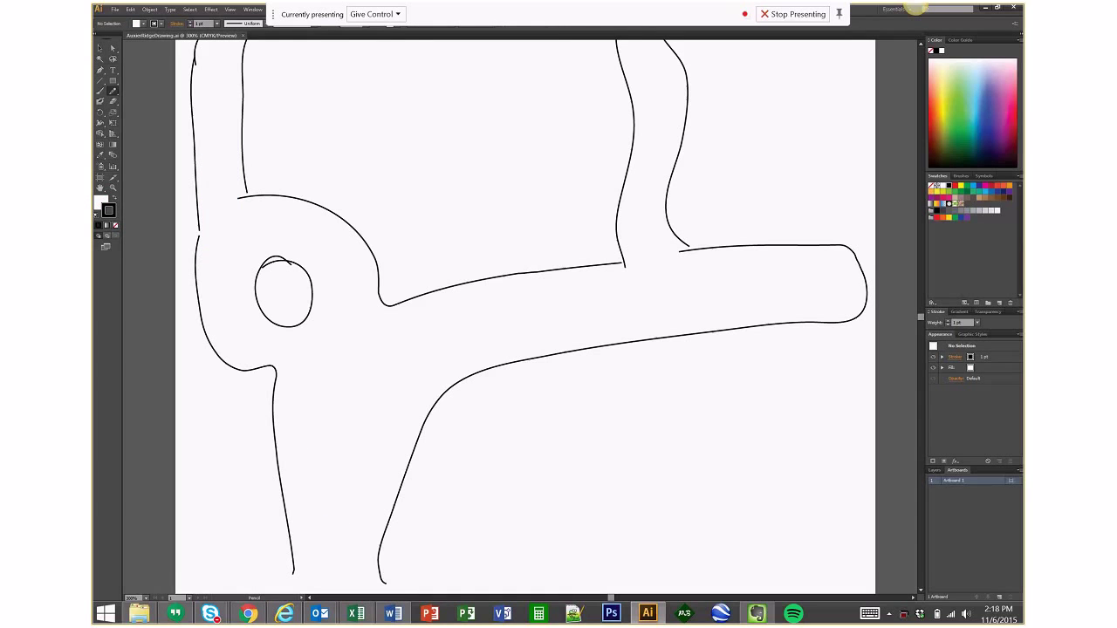
Sketch trial arrows and curves on the lower, upper-right and top roads, then undo them
drag(448, 507, 468, 548)
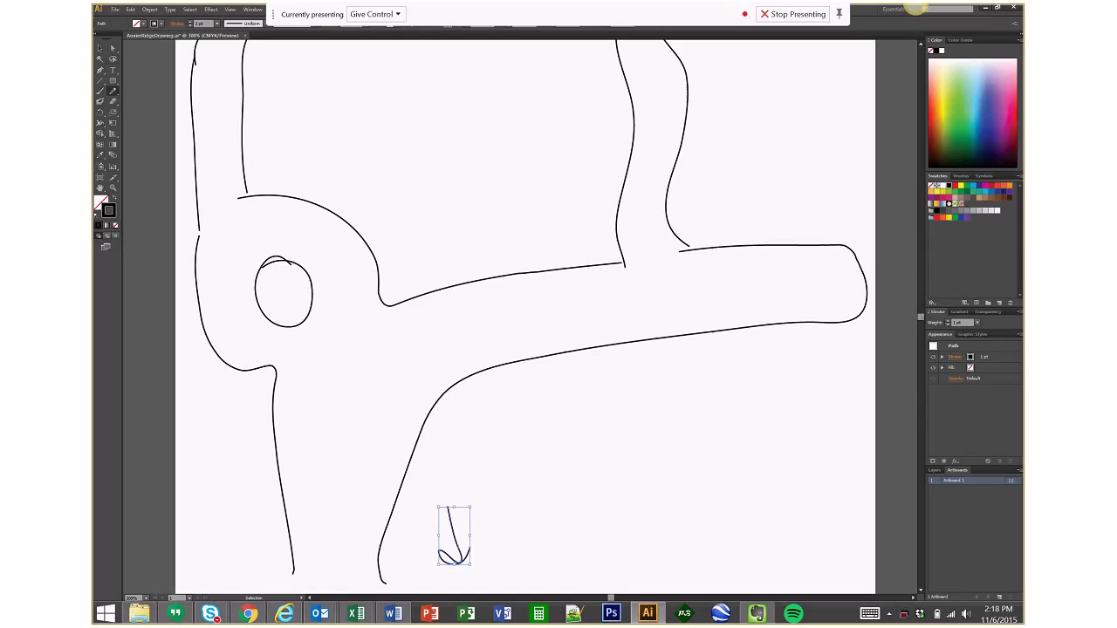
key(ctrl+z)
drag(322, 479, 340, 571)
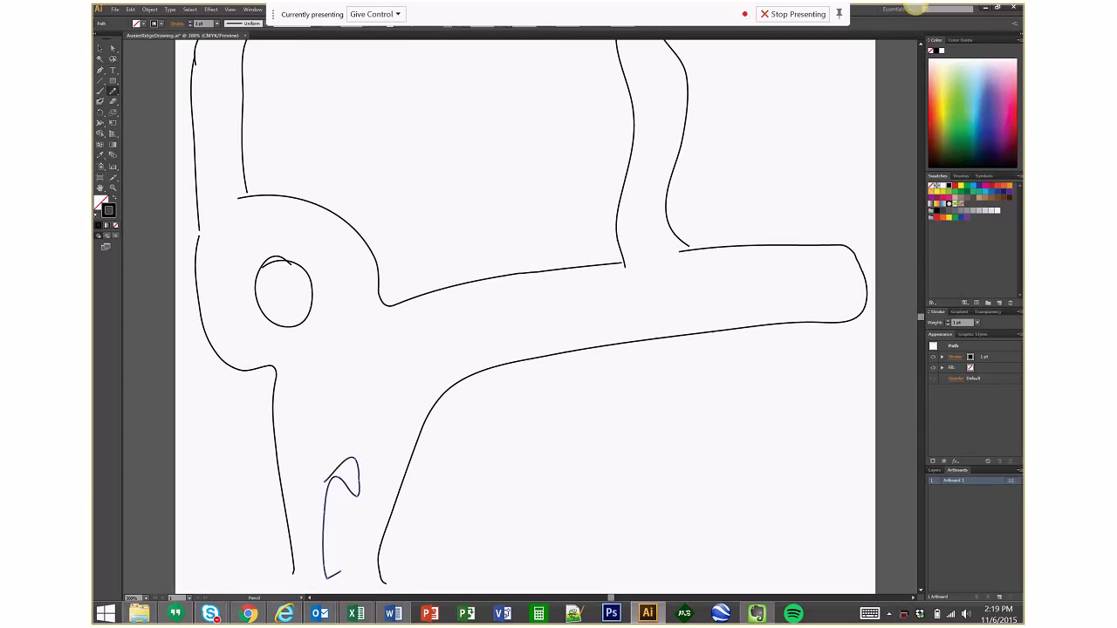
mouse_move(383, 365)
mouse_down()
mouse_move(459, 323)
mouse_move(524, 311)
mouse_up()
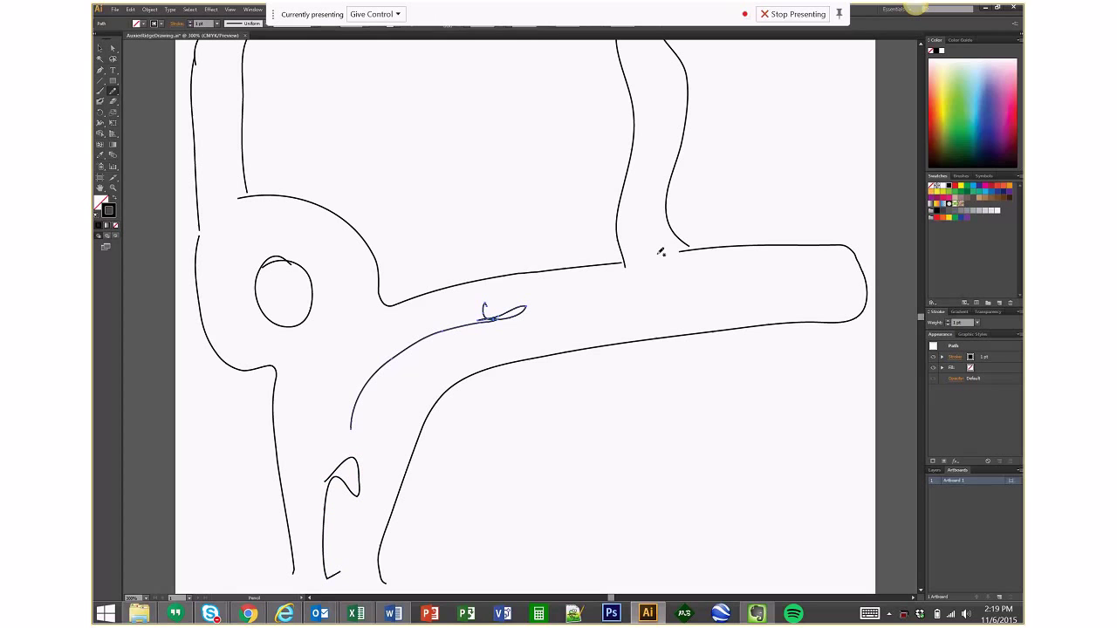
drag(661, 252, 593, 307)
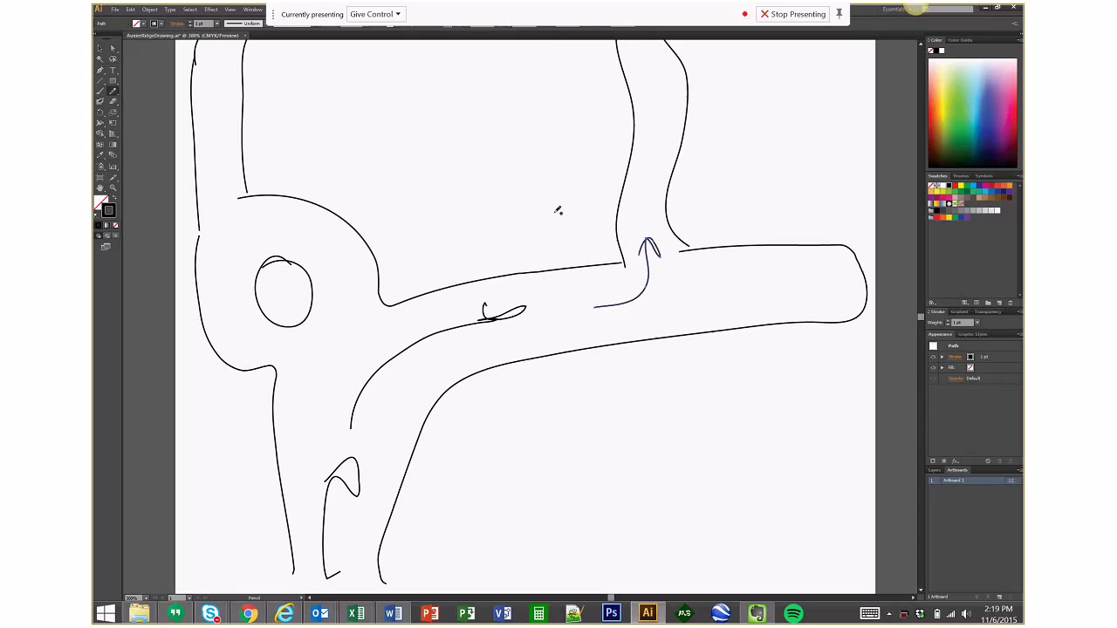
drag(370, 128, 556, 199)
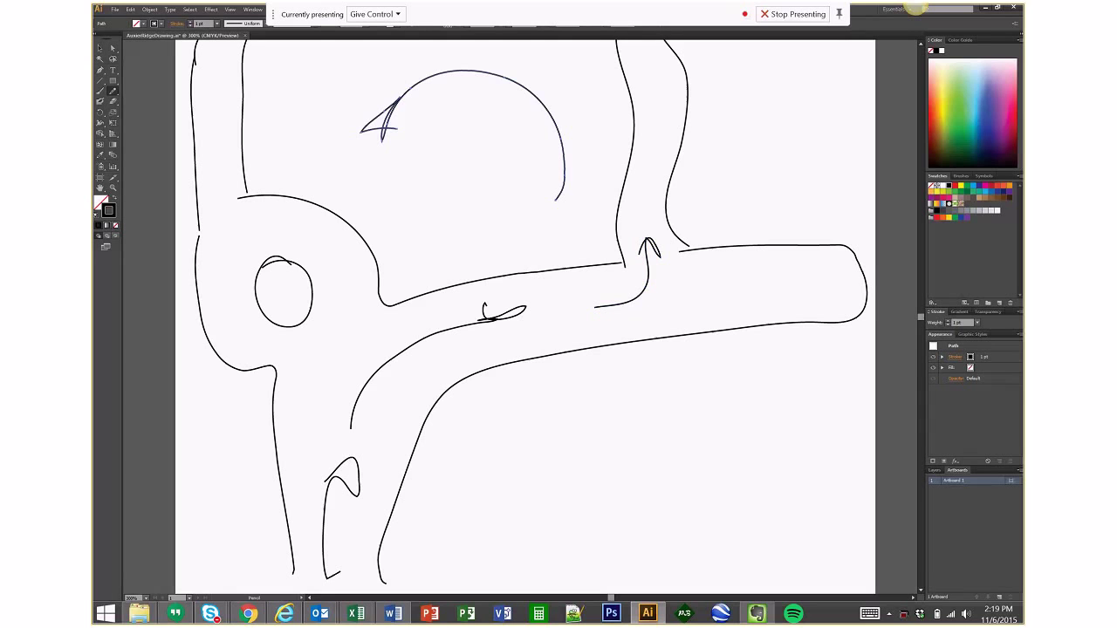
key(ctrl+z)
key(ctrl+z)
key(ctrl+z)
key(ctrl+z)
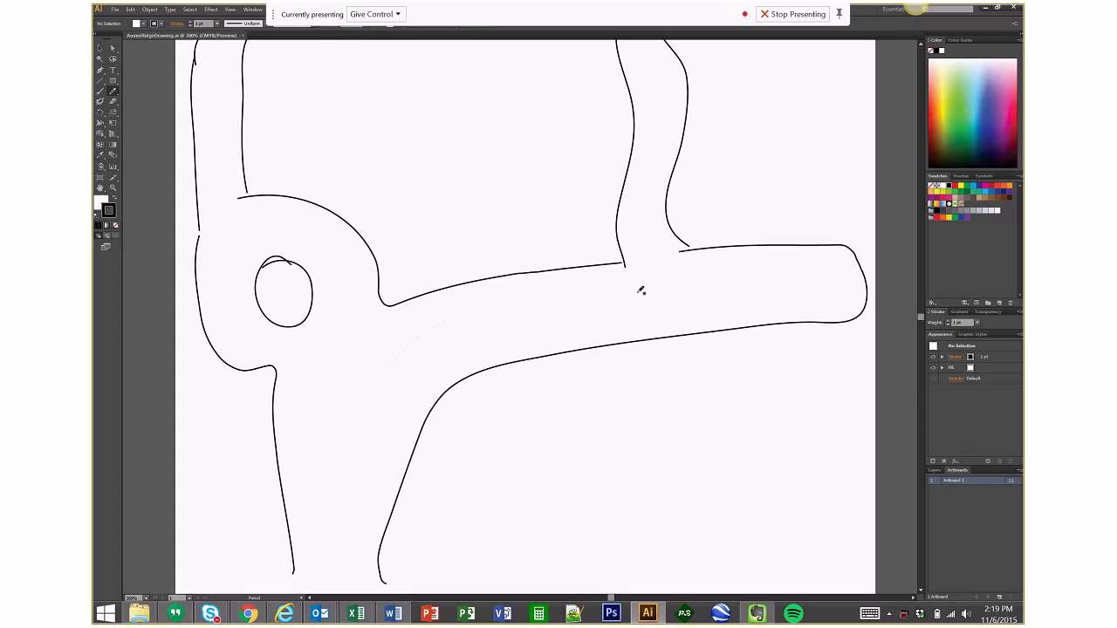
Trace a route from the bottom road into the right branch with arrow and loop marks, then undo them
drag(666, 245, 335, 545)
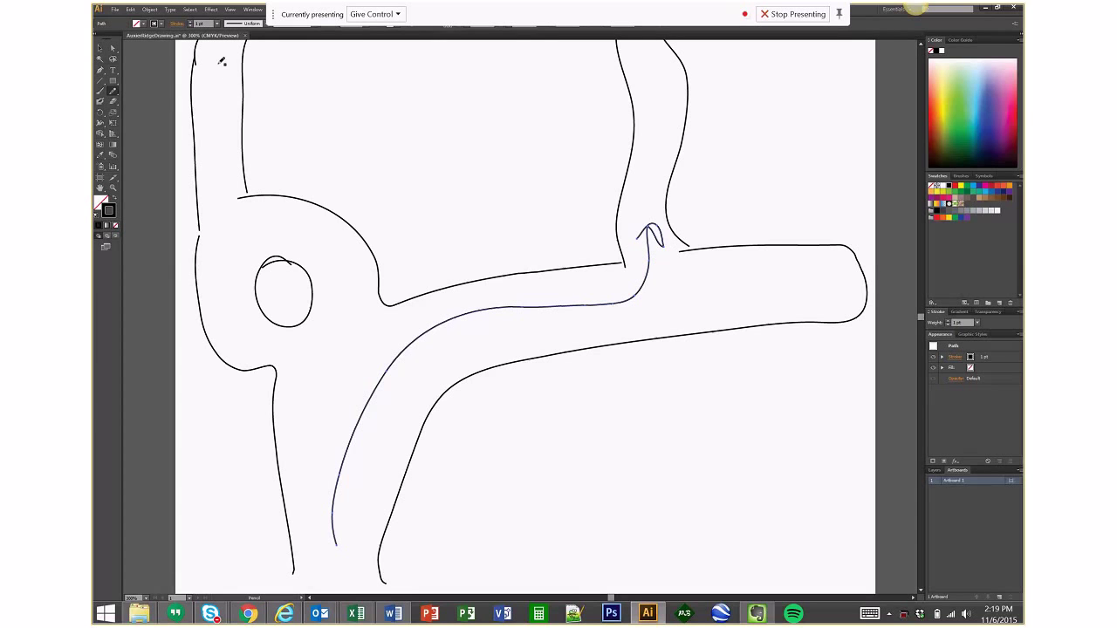
mouse_move(222, 52)
mouse_down()
mouse_move(215, 138)
mouse_move(230, 249)
mouse_move(241, 231)
mouse_up()
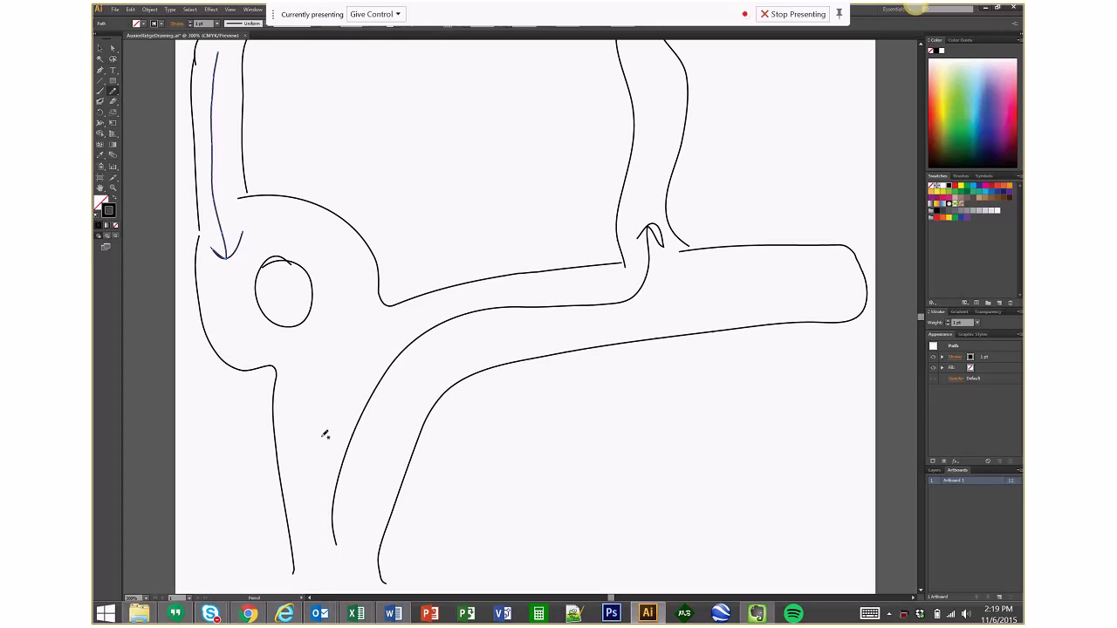
drag(306, 432, 341, 496)
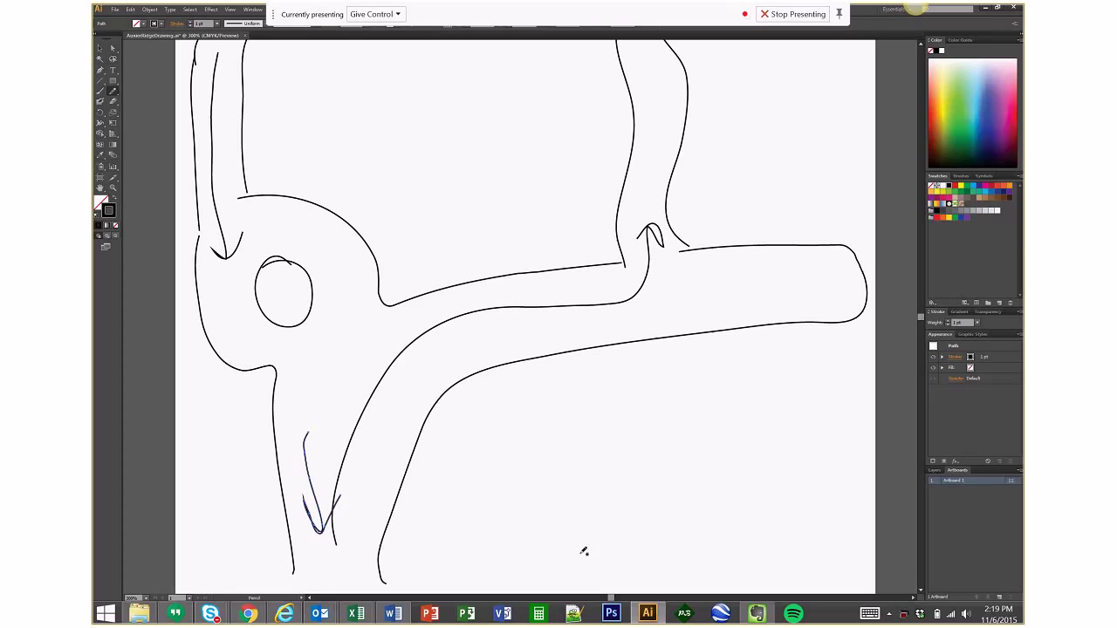
mouse_move(691, 426)
mouse_down()
mouse_move(602, 515)
mouse_move(602, 550)
mouse_up()
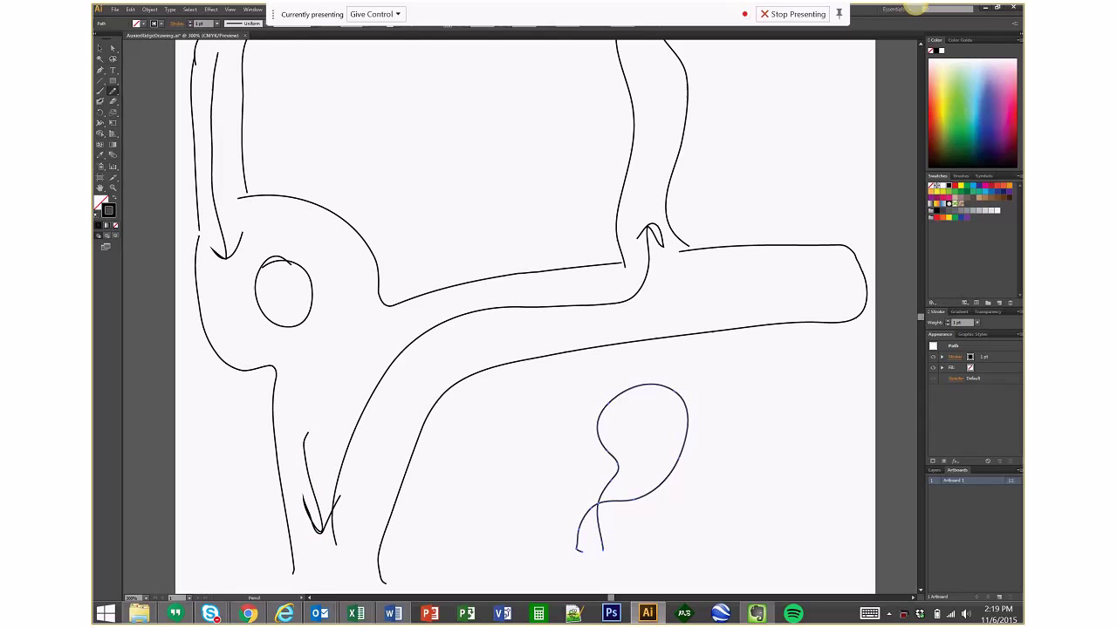
key(ctrl+z)
key(ctrl+z)
key(ctrl+z)
key(ctrl+z)
key(ctrl+z)
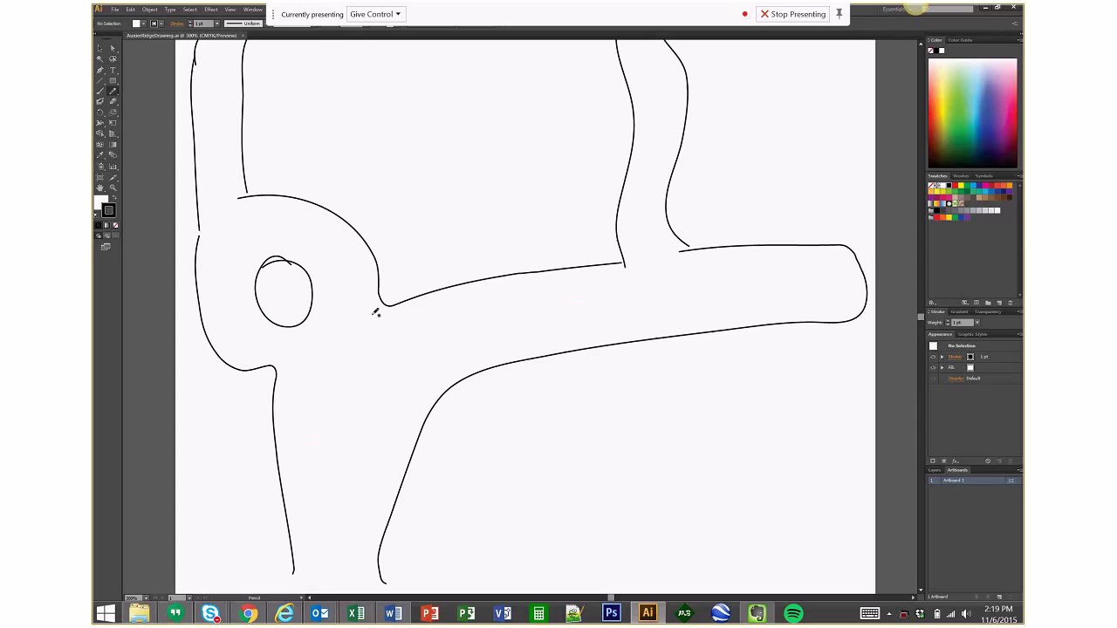
Draw the aid-station rectangle right of the roundabout, undoing trial loop, teardrop and ellipse strokes
drag(414, 335, 367, 315)
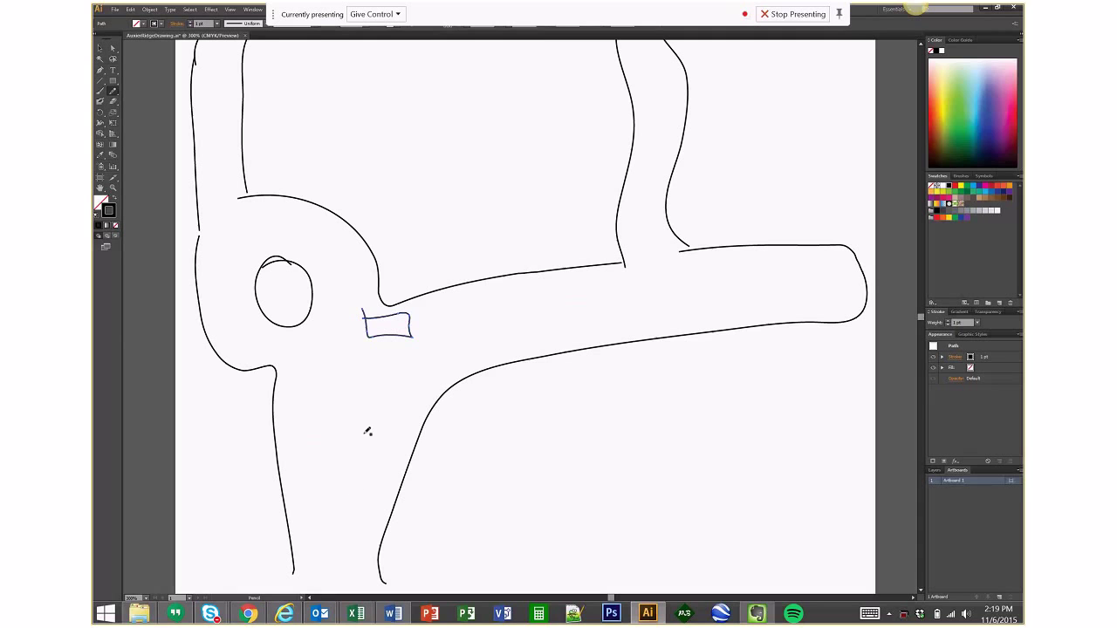
drag(504, 340, 353, 471)
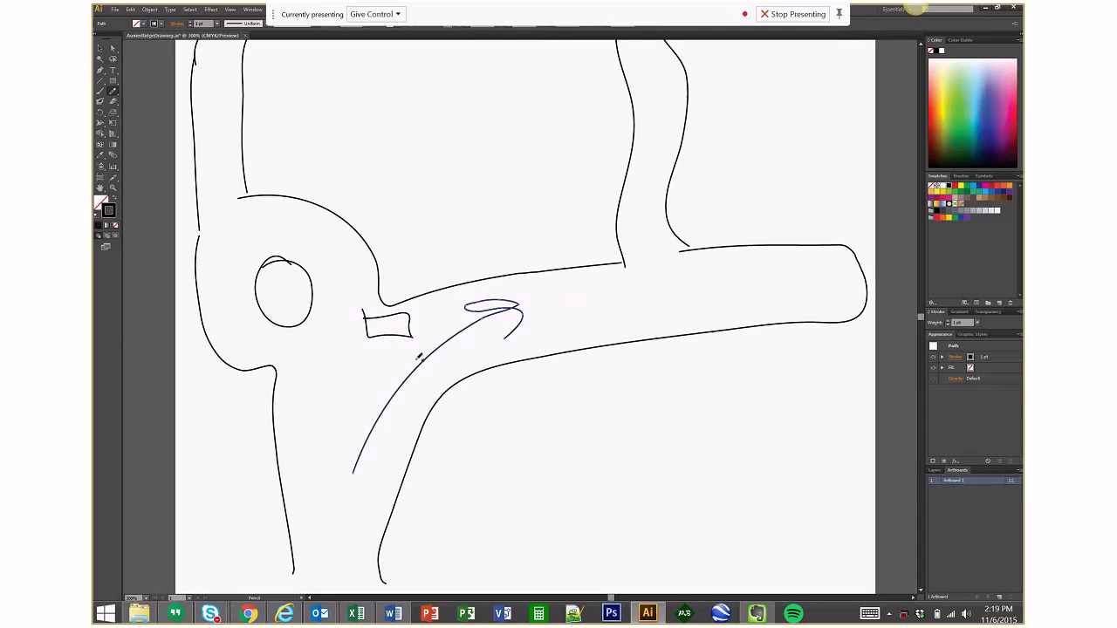
drag(519, 321, 324, 461)
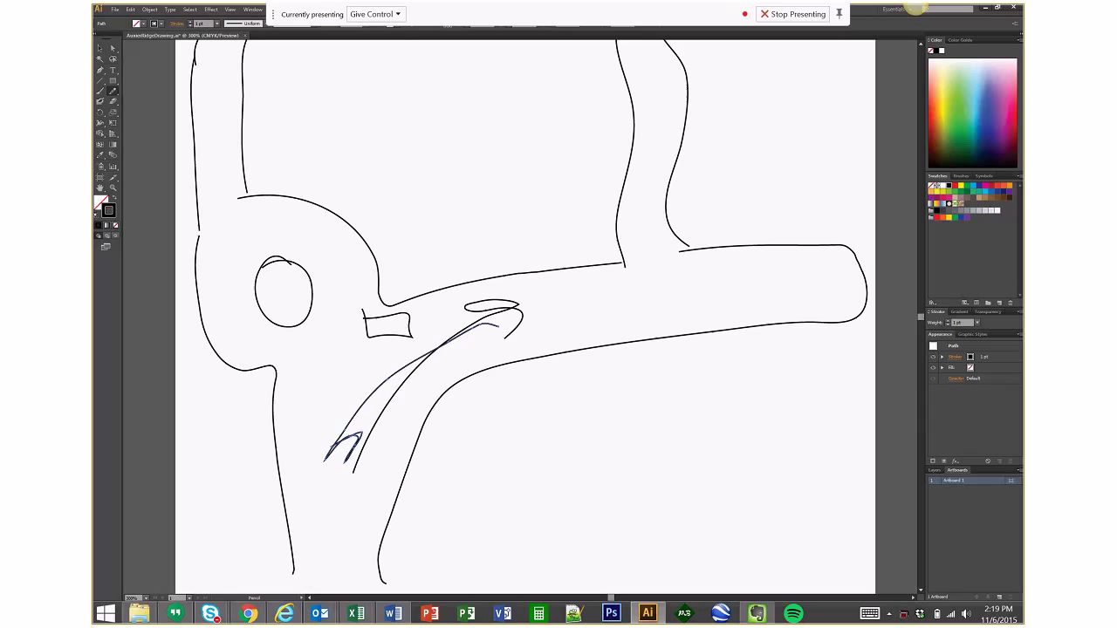
key(ctrl+z)
key(ctrl+z)
key(ctrl+z)
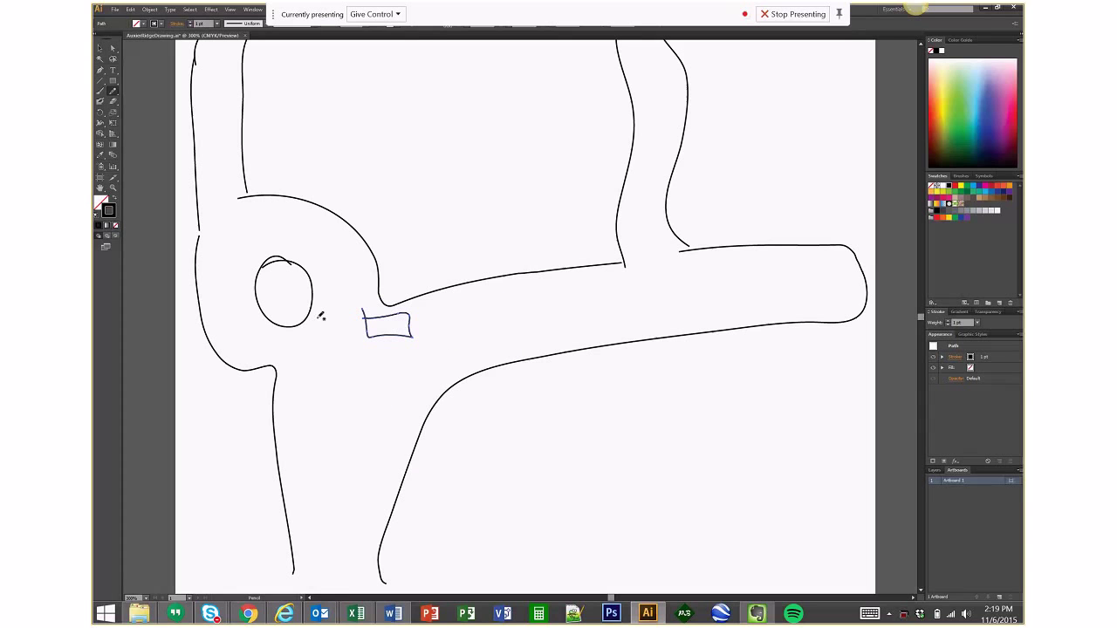
drag(318, 326, 320, 329)
key(ctrl+z)
key(ctrl+z)
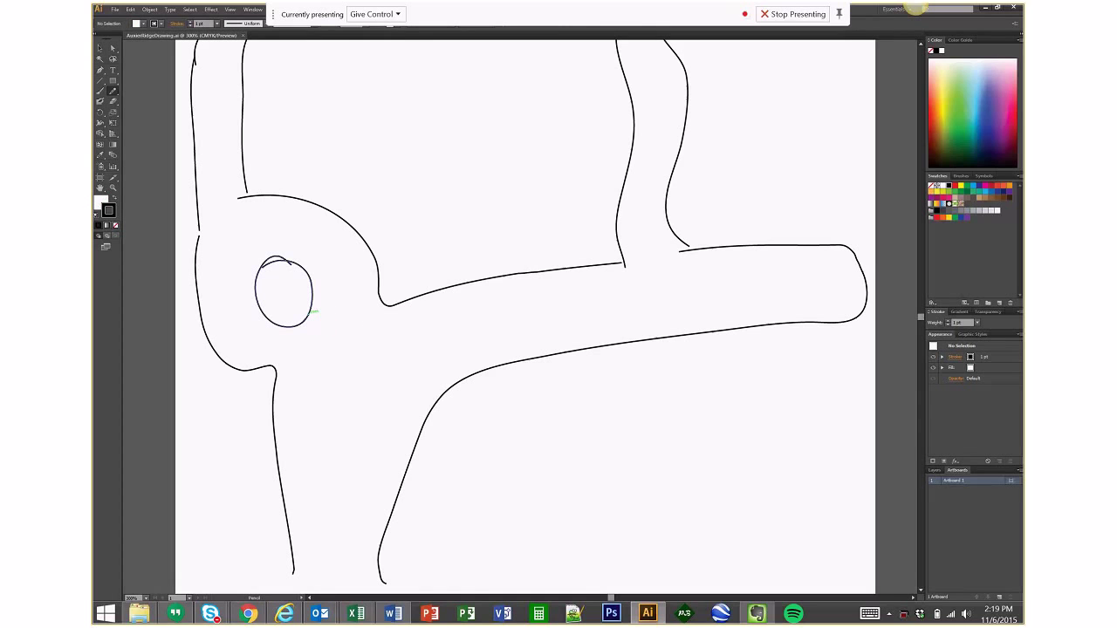
drag(341, 271, 311, 277)
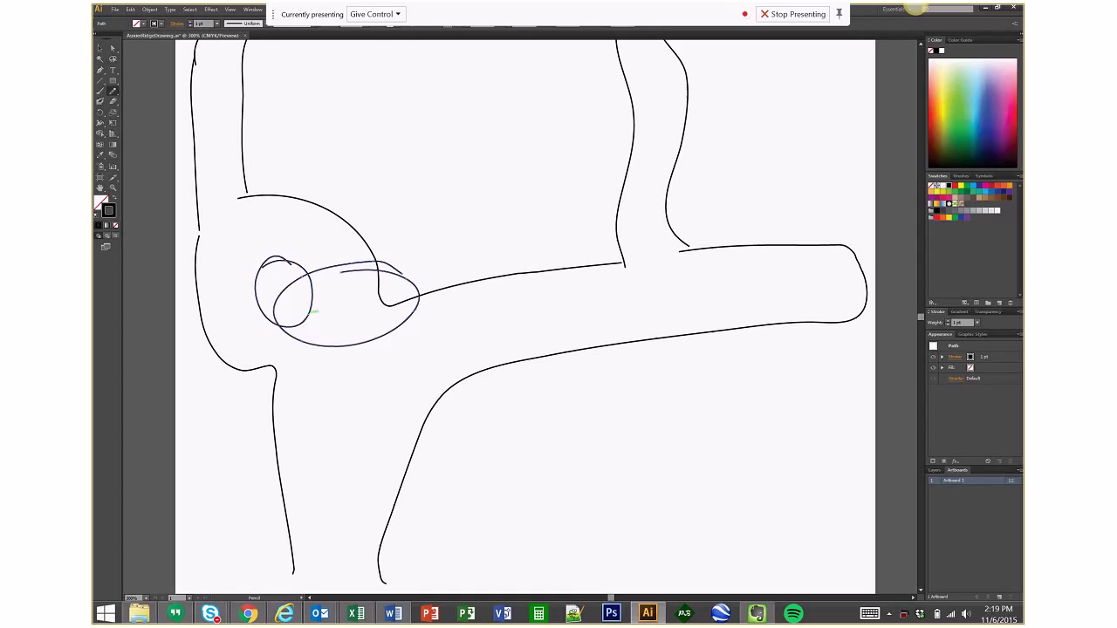
key(ctrl+z)
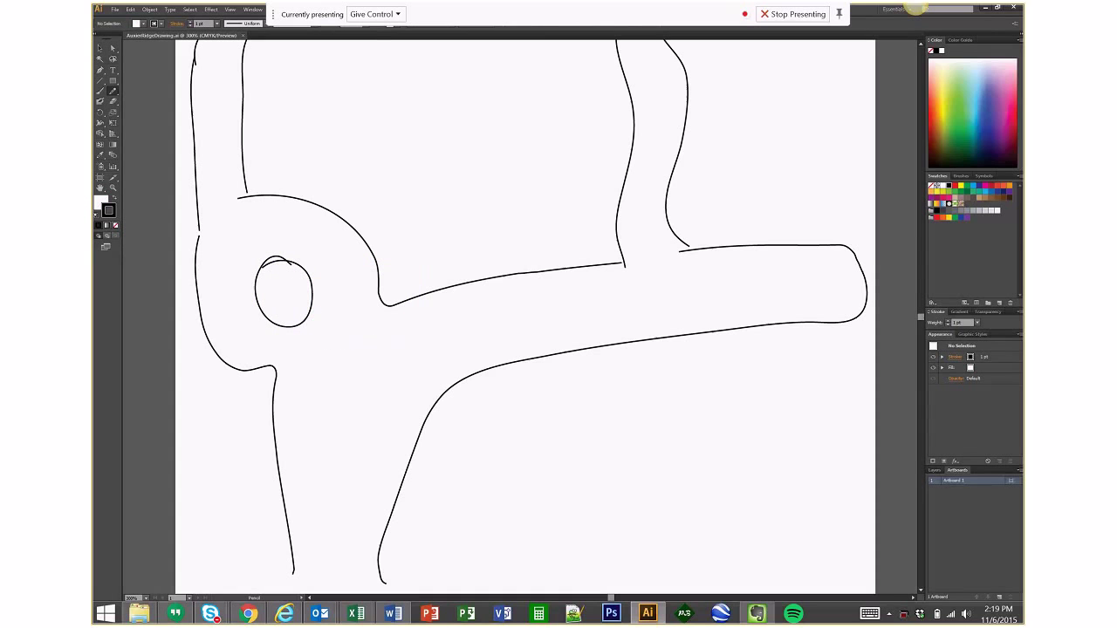
mouse_move(371, 325)
mouse_down()
mouse_move(399, 324)
mouse_move(331, 311)
mouse_up()
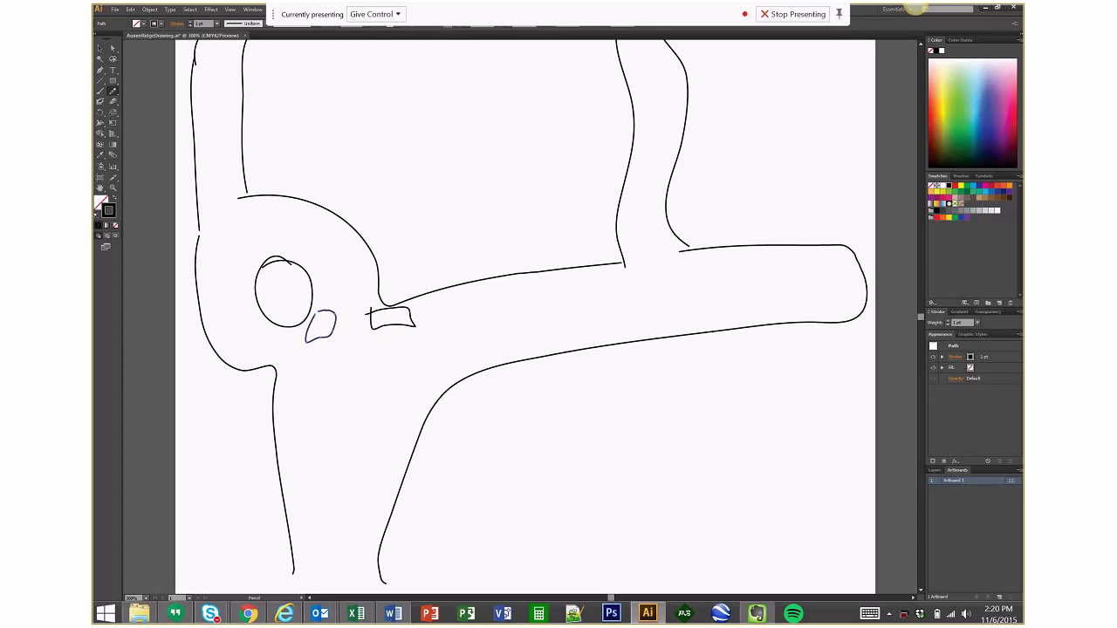
Undo a small blob, trace marks down the lower and main roads, circle the right junction, then undo them
key(ctrl+z)
drag(367, 349, 337, 563)
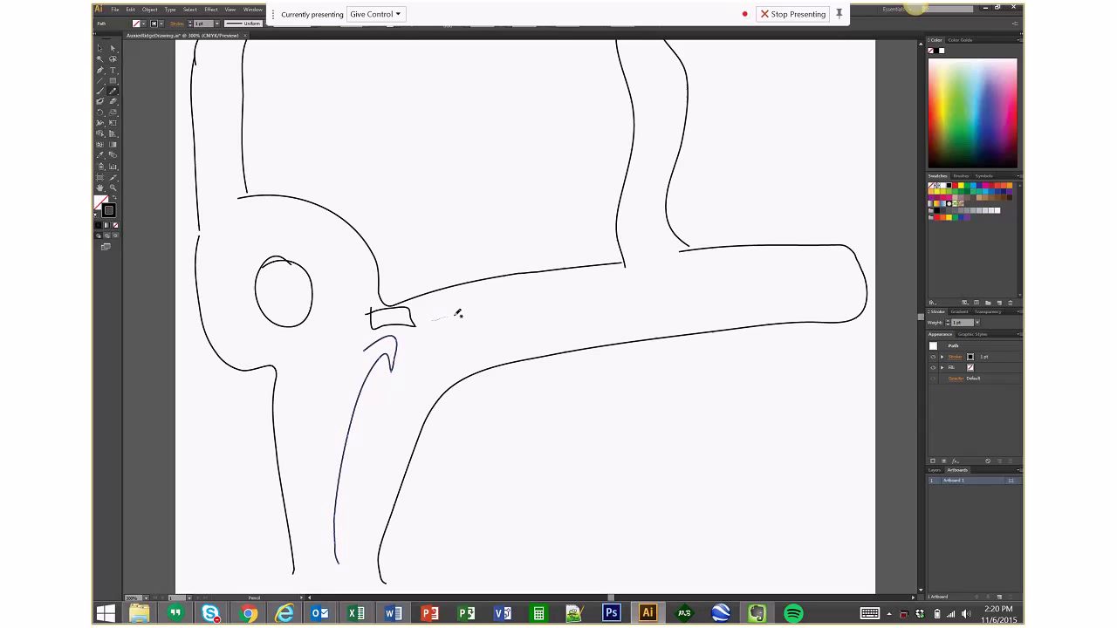
drag(669, 251, 428, 323)
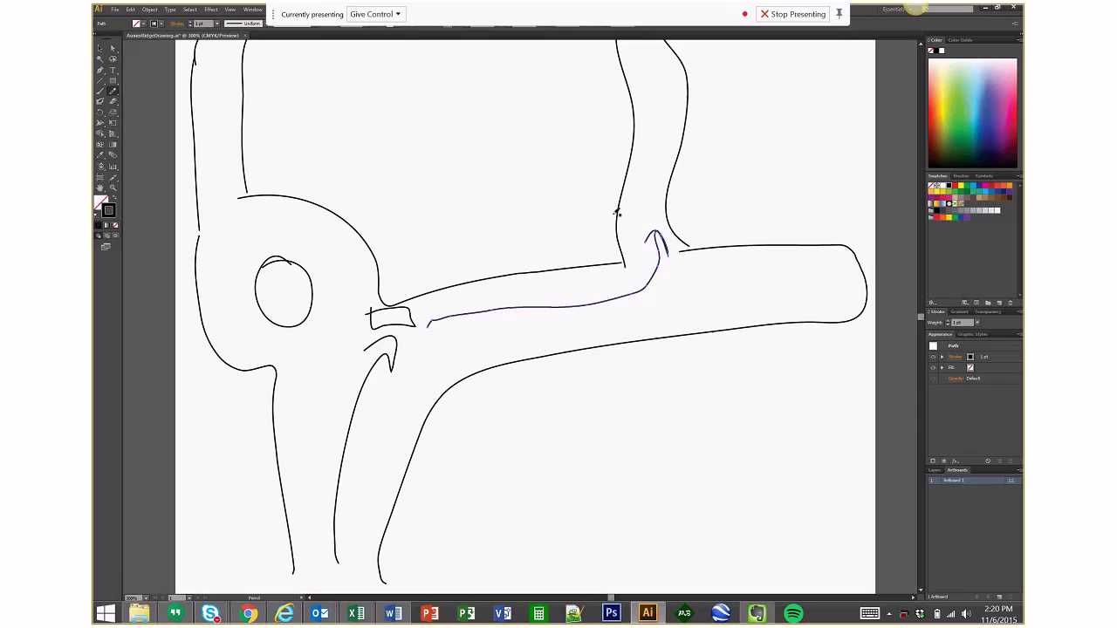
drag(617, 212, 685, 209)
drag(692, 259, 693, 286)
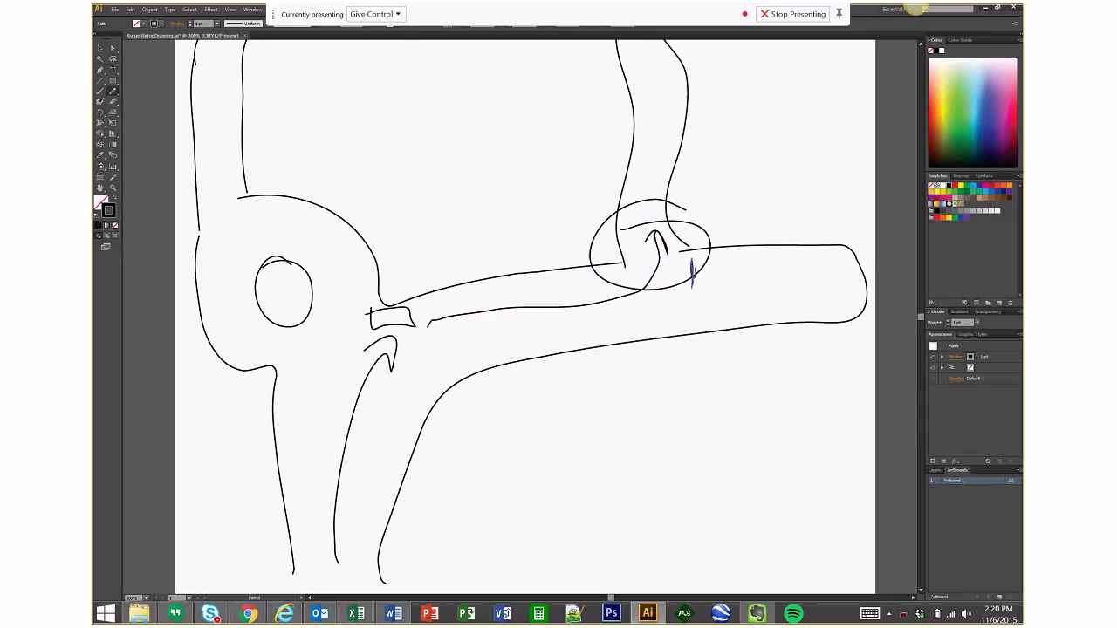
key(ctrl+z)
key(ctrl+z)
key(ctrl+z)
key(ctrl+z)
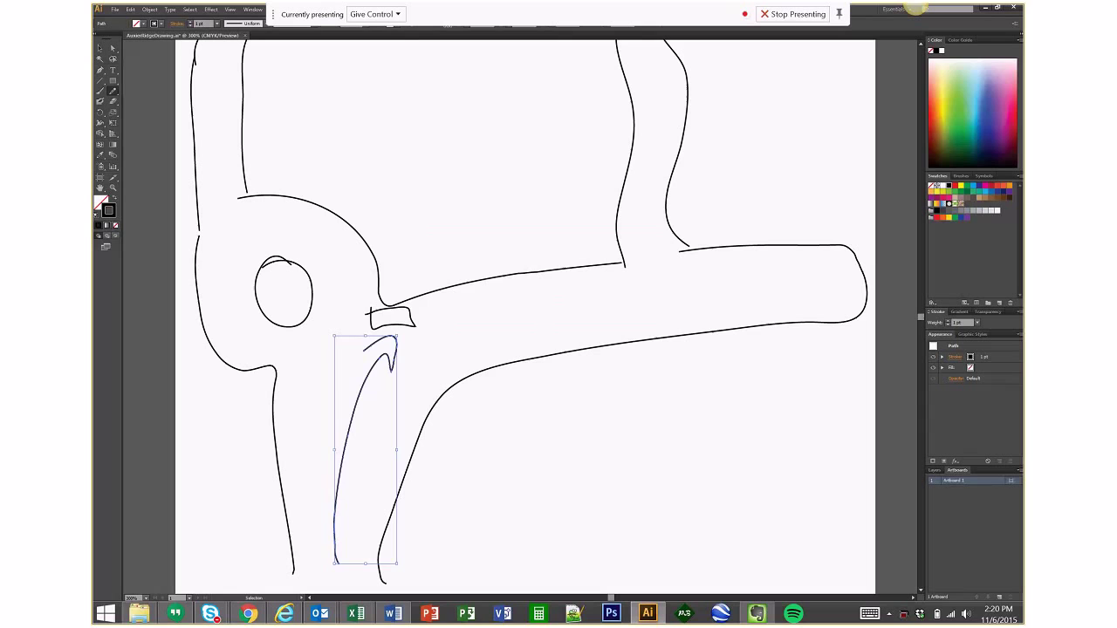
Draw a hook rising toward the rectangle and arrows along the main and top-left roads
key(ctrl+z)
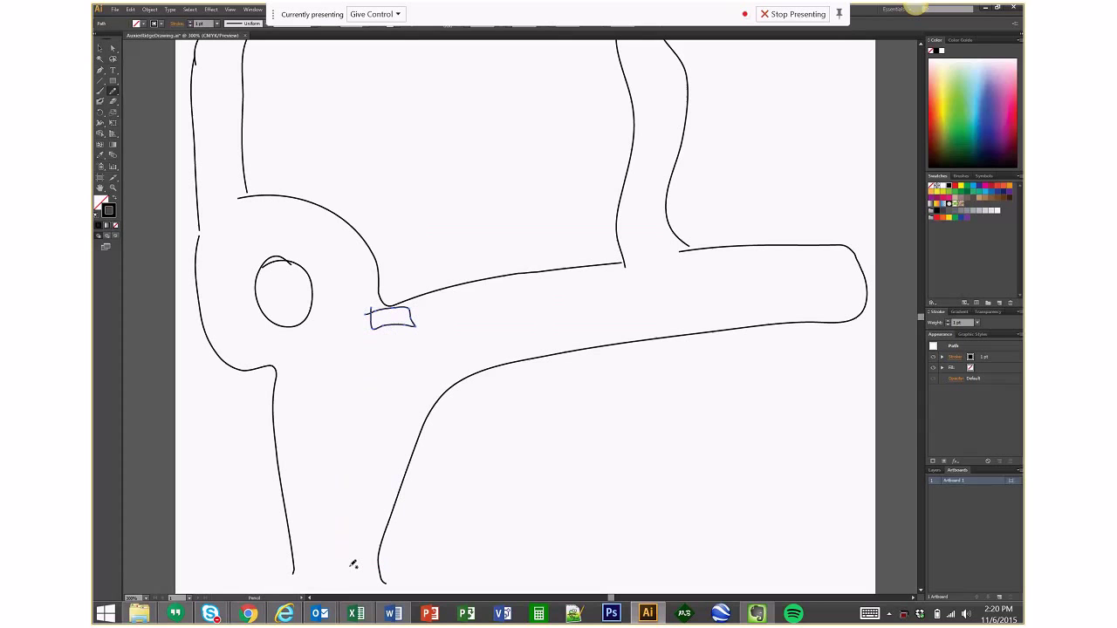
mouse_move(354, 564)
mouse_down()
mouse_move(375, 369)
mouse_move(390, 361)
mouse_up()
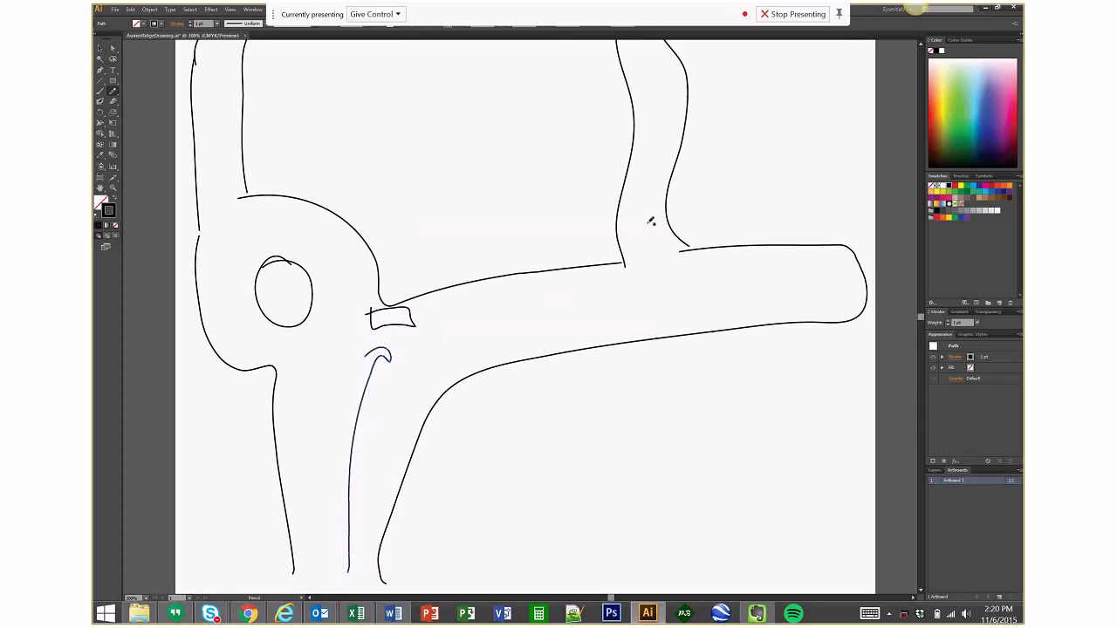
drag(649, 223, 418, 355)
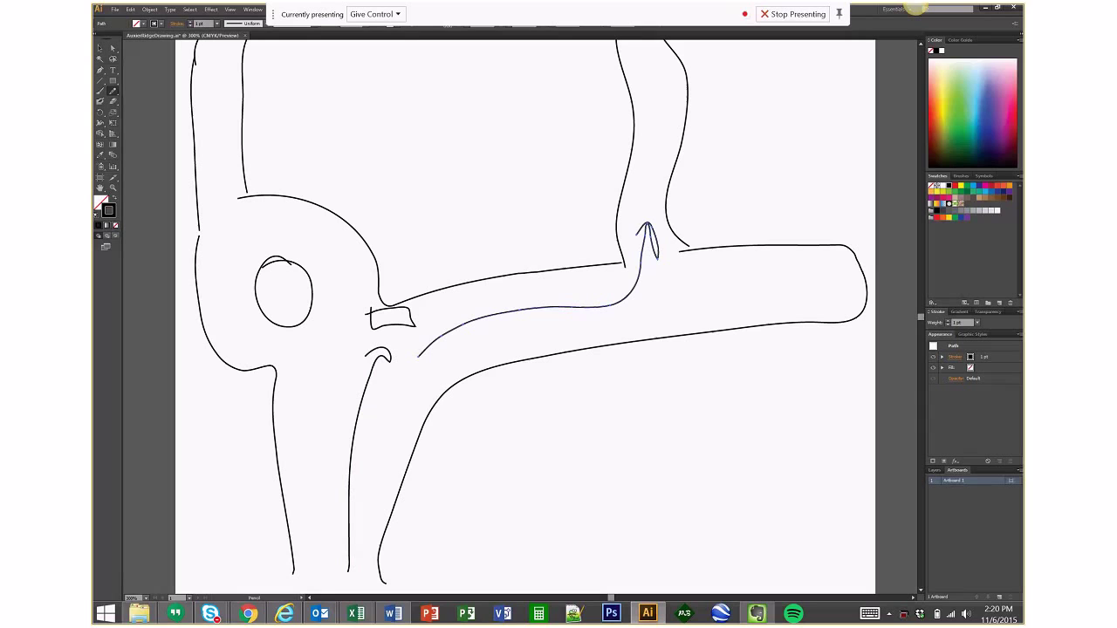
mouse_move(212, 61)
mouse_down()
mouse_move(225, 191)
mouse_move(313, 243)
mouse_move(352, 290)
mouse_move(367, 283)
mouse_move(348, 311)
mouse_move(372, 301)
mouse_move(424, 222)
mouse_up()
Write '13 ½' above the roads and scribble left of the circle, undoing both
mouse_move(429, 137)
mouse_down()
mouse_move(428, 184)
mouse_move(456, 187)
mouse_move(443, 188)
mouse_up()
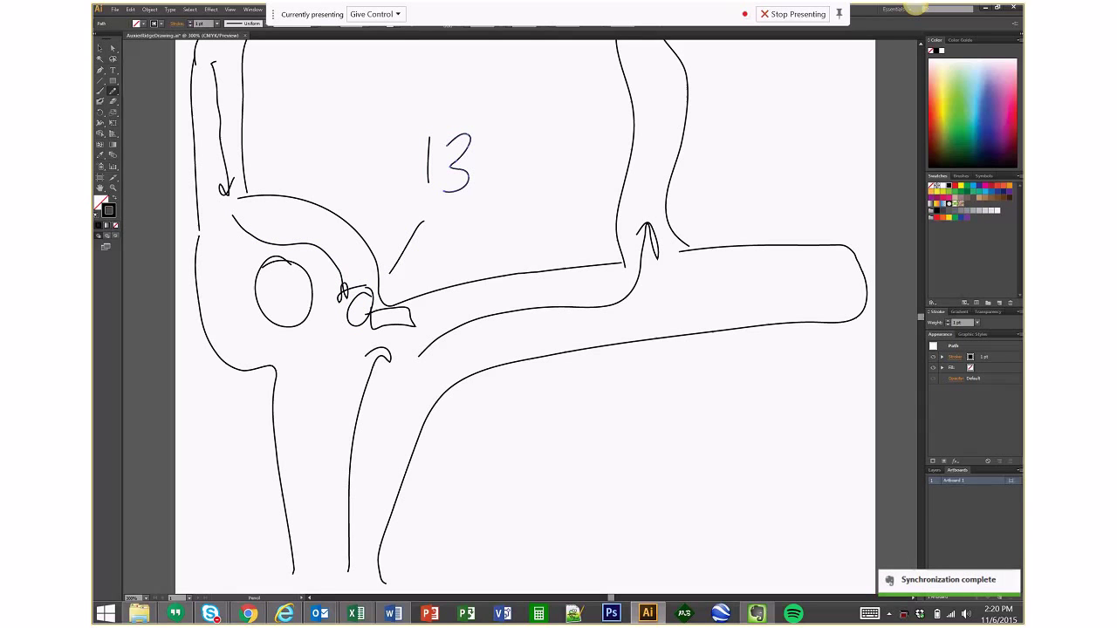
mouse_move(511, 123)
mouse_down()
mouse_move(497, 183)
mouse_move(536, 199)
mouse_up()
key(ctrl+z)
key(ctrl+z)
key(ctrl+z)
key(ctrl+z)
key(ctrl+z)
key(ctrl+z)
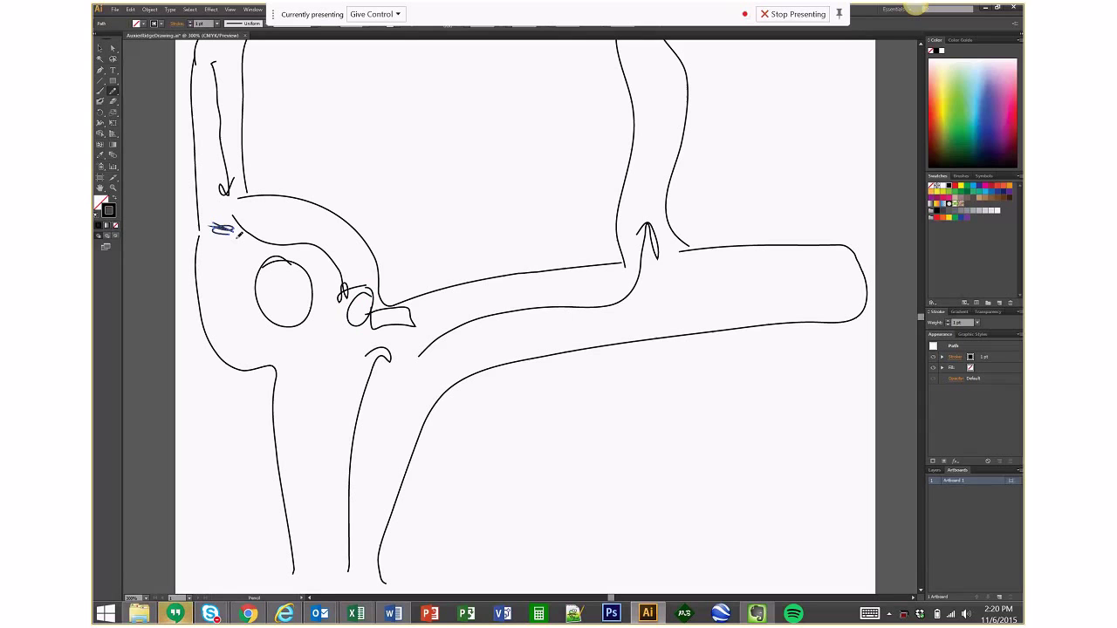
drag(218, 229, 260, 322)
key(ctrl+z)
key(ctrl+z)
Add an arrow and tick marks along the upper arc, main road and right junction, then undo them
mouse_move(210, 230)
mouse_down()
mouse_move(232, 229)
mouse_move(223, 236)
mouse_up()
mouse_move(299, 182)
mouse_down()
mouse_move(285, 205)
mouse_move(319, 222)
mouse_up()
drag(372, 246, 356, 257)
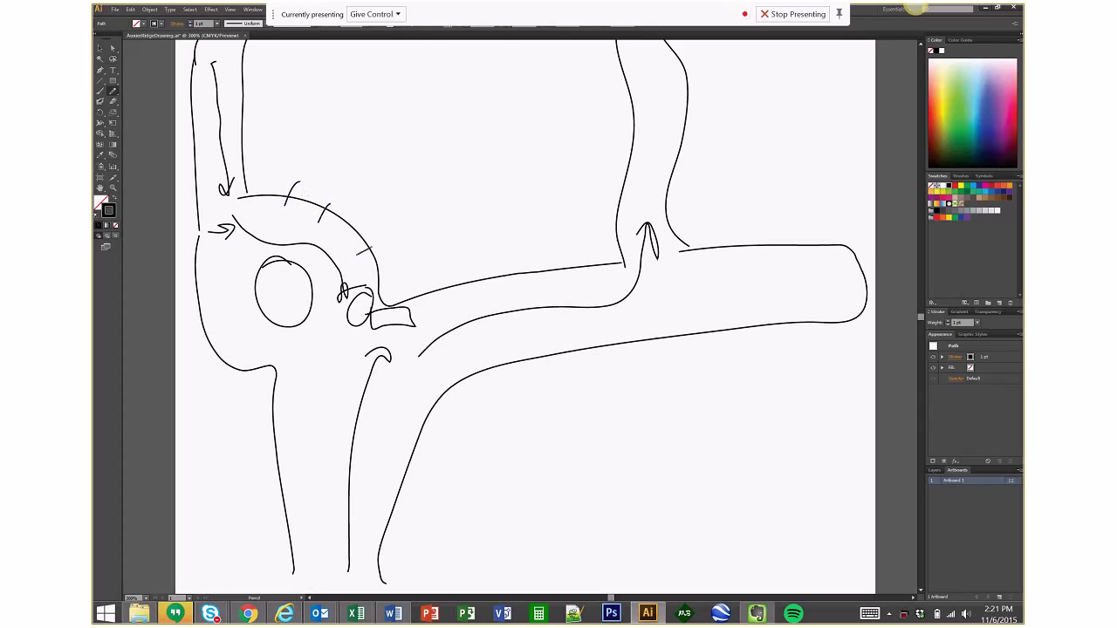
drag(447, 276, 460, 290)
drag(508, 263, 514, 292)
drag(582, 255, 588, 275)
drag(697, 229, 693, 257)
drag(683, 246, 674, 269)
drag(604, 252, 632, 253)
key(ctrl+z)
key(ctrl+z)
key(ctrl+z)
key(ctrl+z)
key(ctrl+z)
key(ctrl+z)
key(ctrl+z)
key(ctrl+z)
key(ctrl+z)
key(ctrl+z)
key(ctrl+z)
key(ctrl+z)
key(ctrl+z)
key(ctrl+z)
key(ctrl+z)
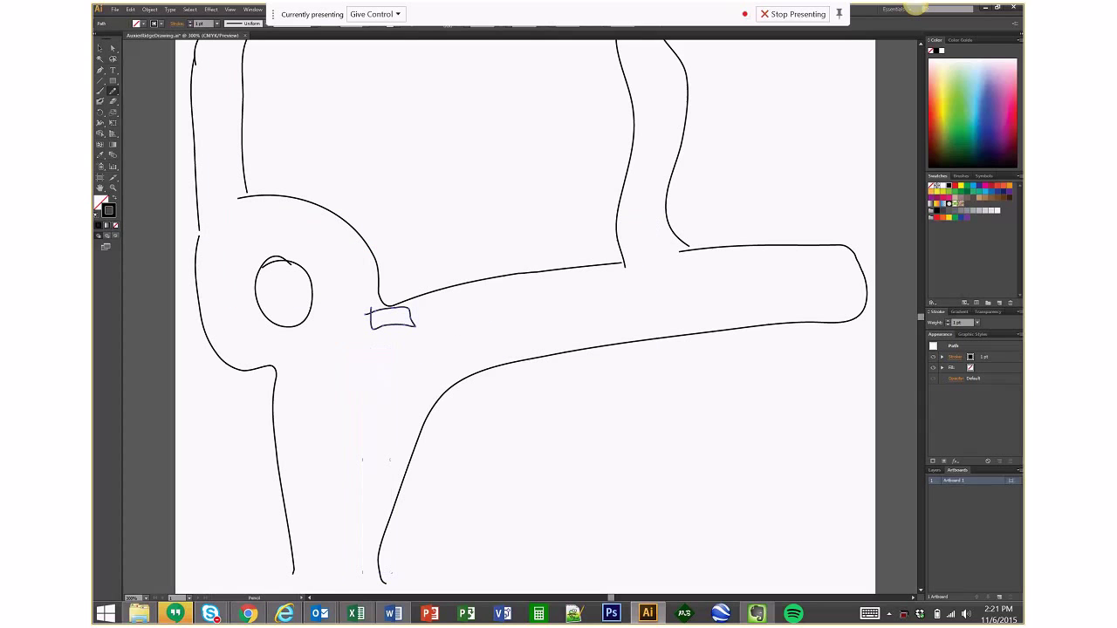
Sketch and undo trial route lines, then draw a hooked line under the rectangle down the lower road
mouse_move(332, 569)
mouse_down()
mouse_move(394, 349)
mouse_move(403, 357)
mouse_up()
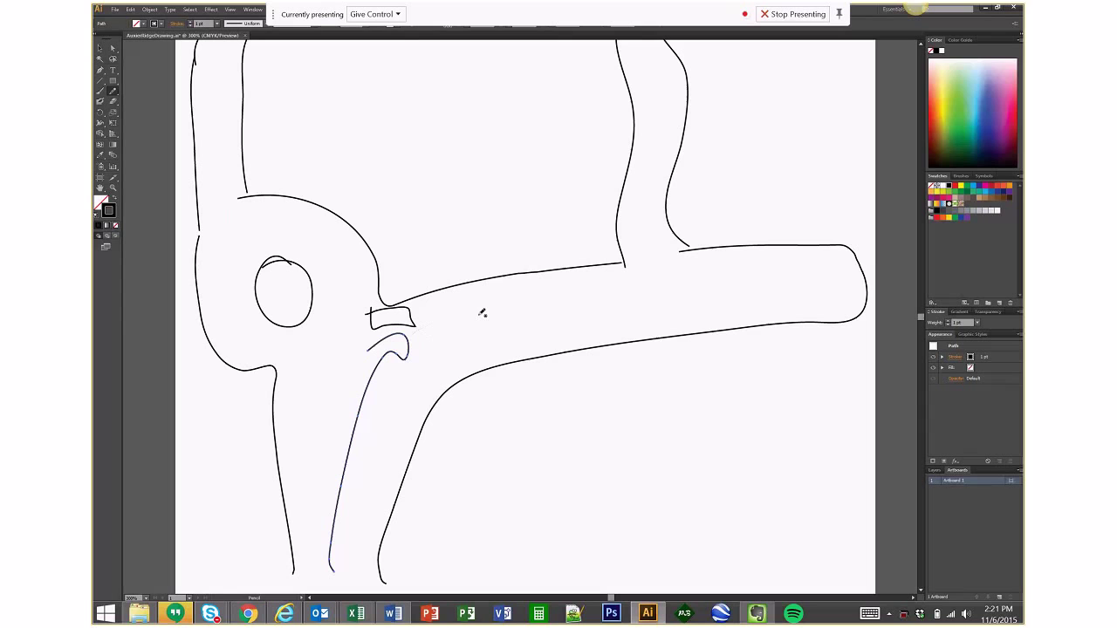
drag(648, 210, 416, 335)
drag(552, 119, 397, 113)
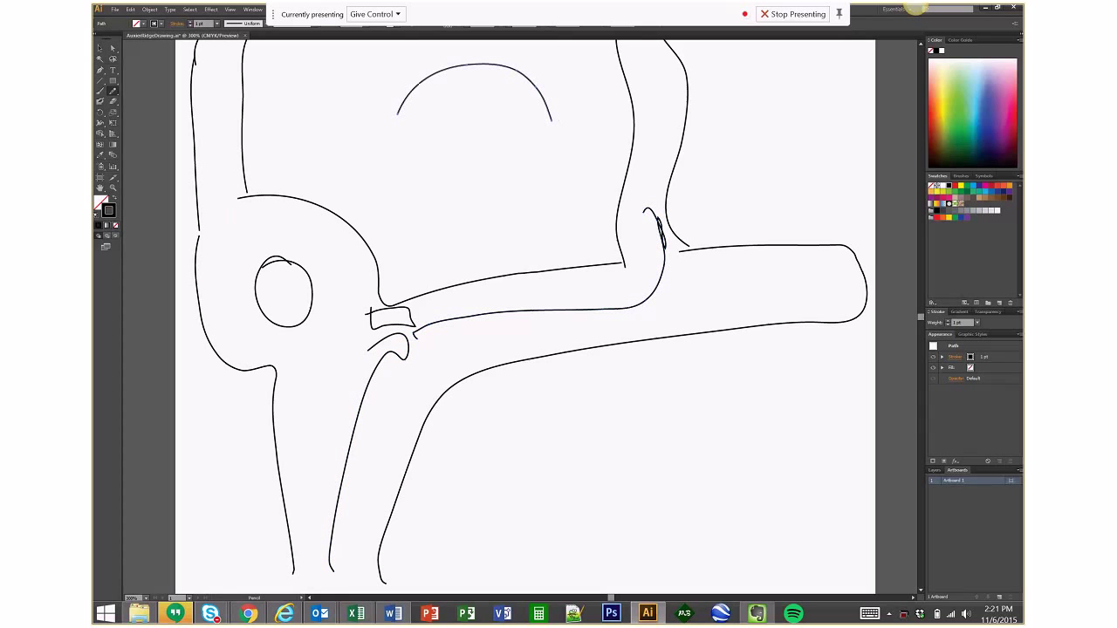
mouse_move(213, 63)
mouse_down()
mouse_move(227, 204)
mouse_move(295, 221)
mouse_move(356, 298)
mouse_up()
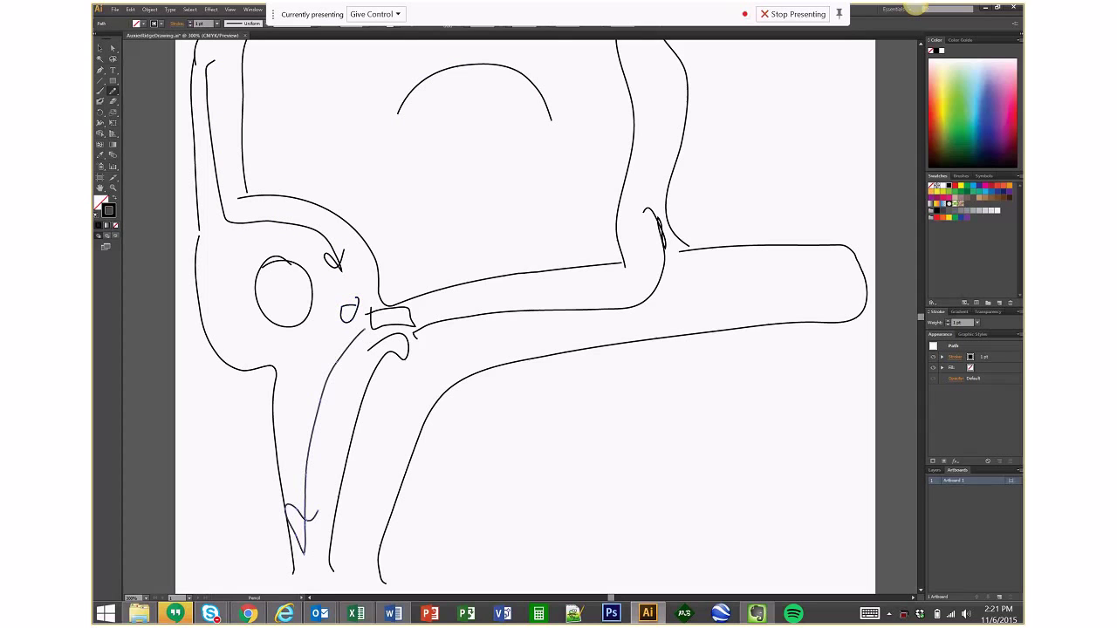
key(v)
key(ctrl+z)
key(ctrl+z)
key(ctrl+z)
key(ctrl+z)
key(ctrl+z)
key(ctrl+z)
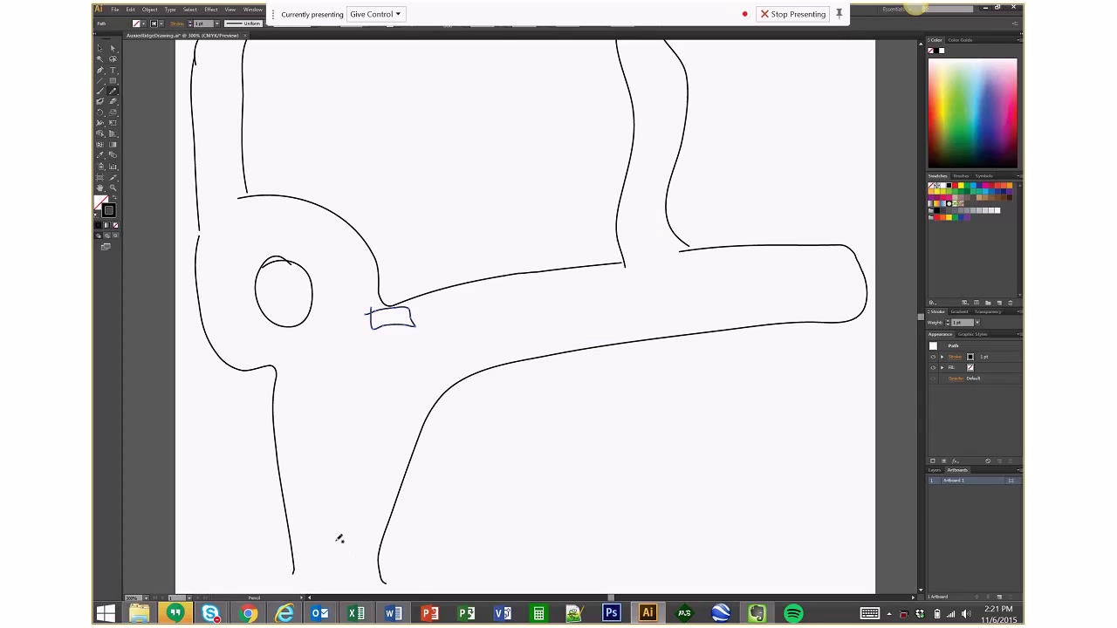
drag(366, 368, 338, 561)
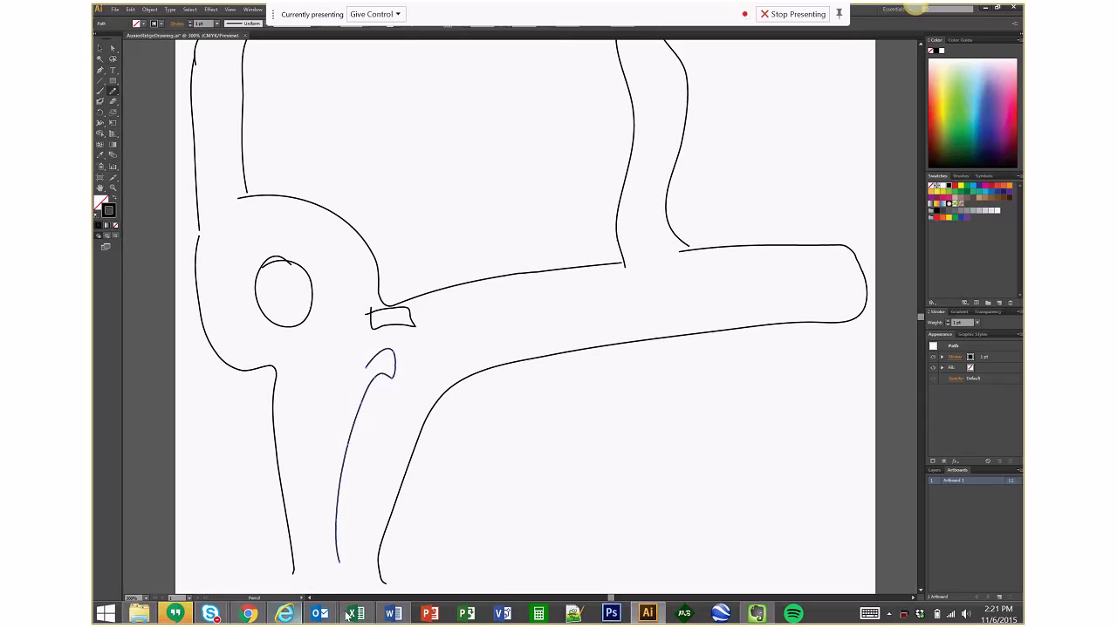
mouse_move(352, 615)
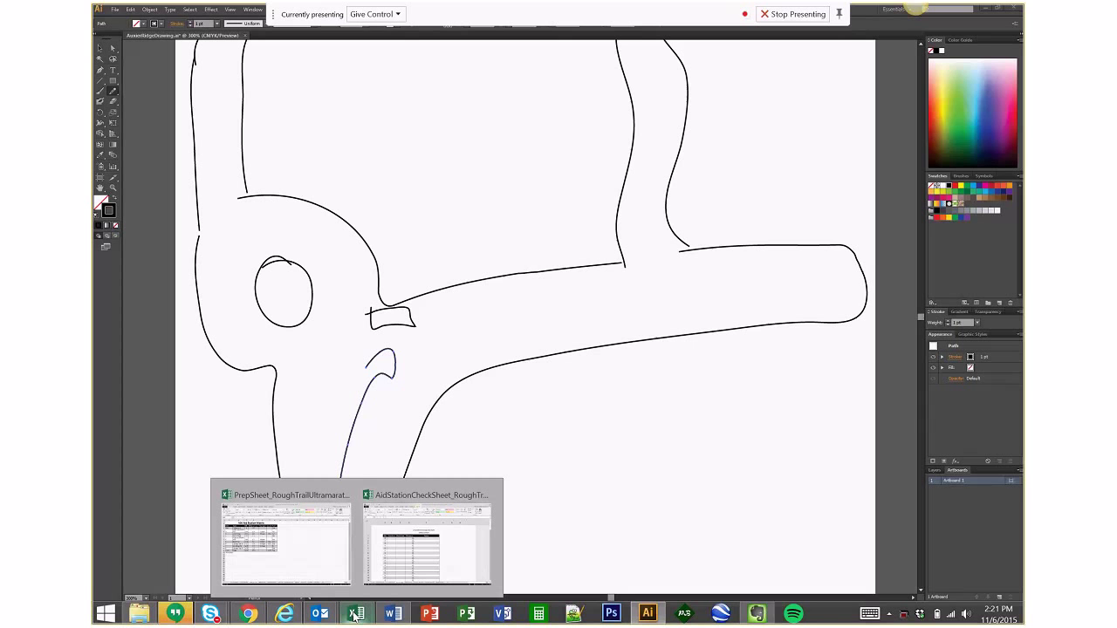
Bring up the Auxier Ridge check sheet and select the Bib, Distance, Name and Check In/Out cells, ending on B2
click(456, 555)
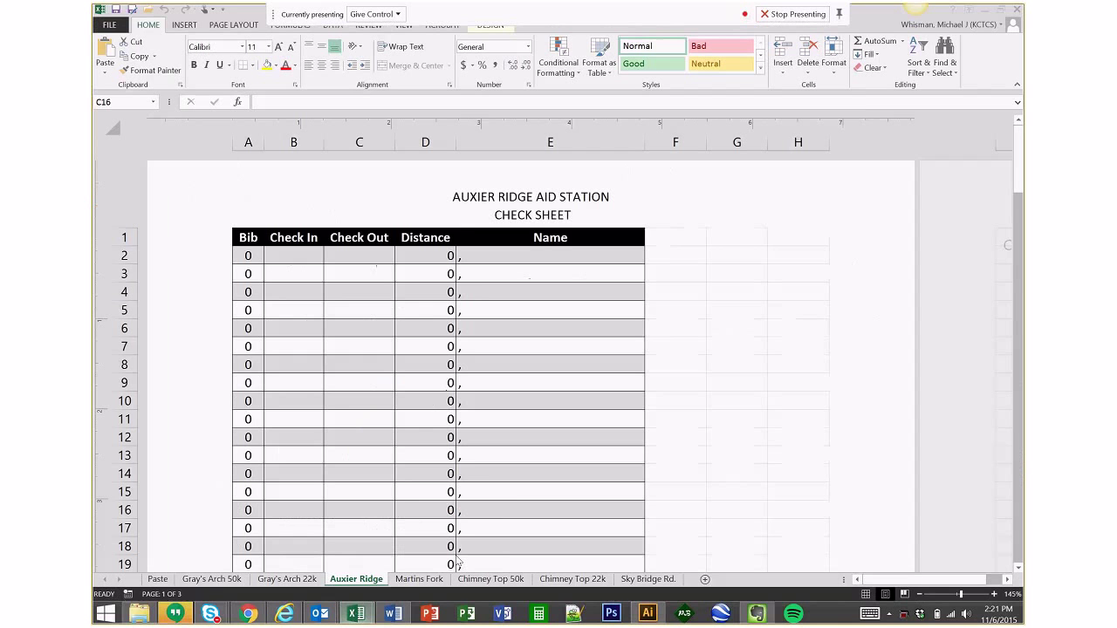
click(250, 252)
drag(249, 256, 249, 438)
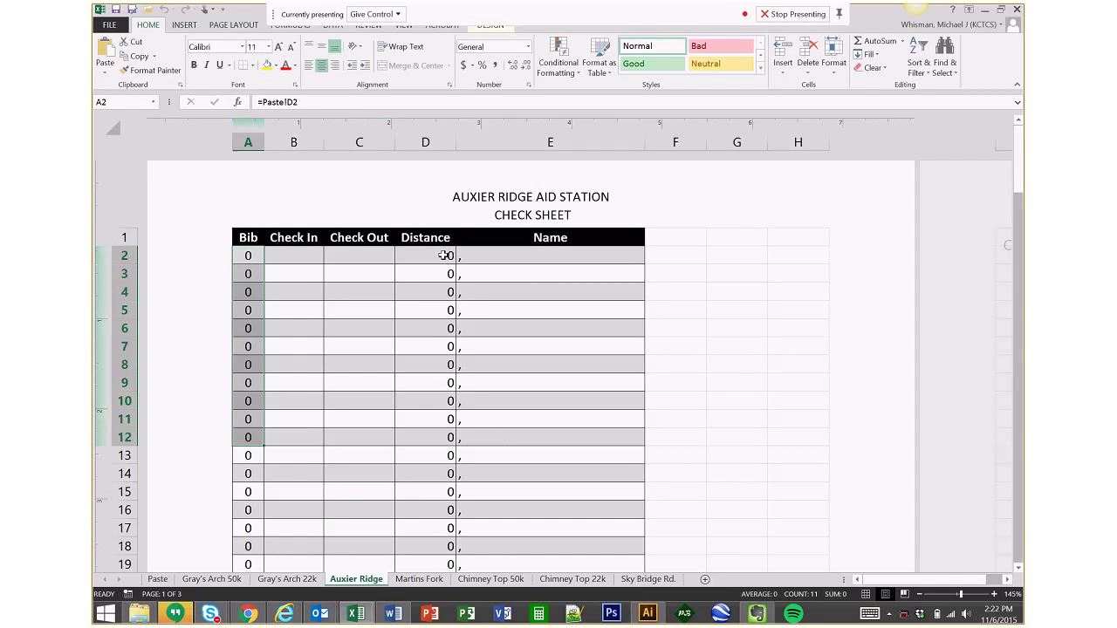
drag(443, 256, 439, 505)
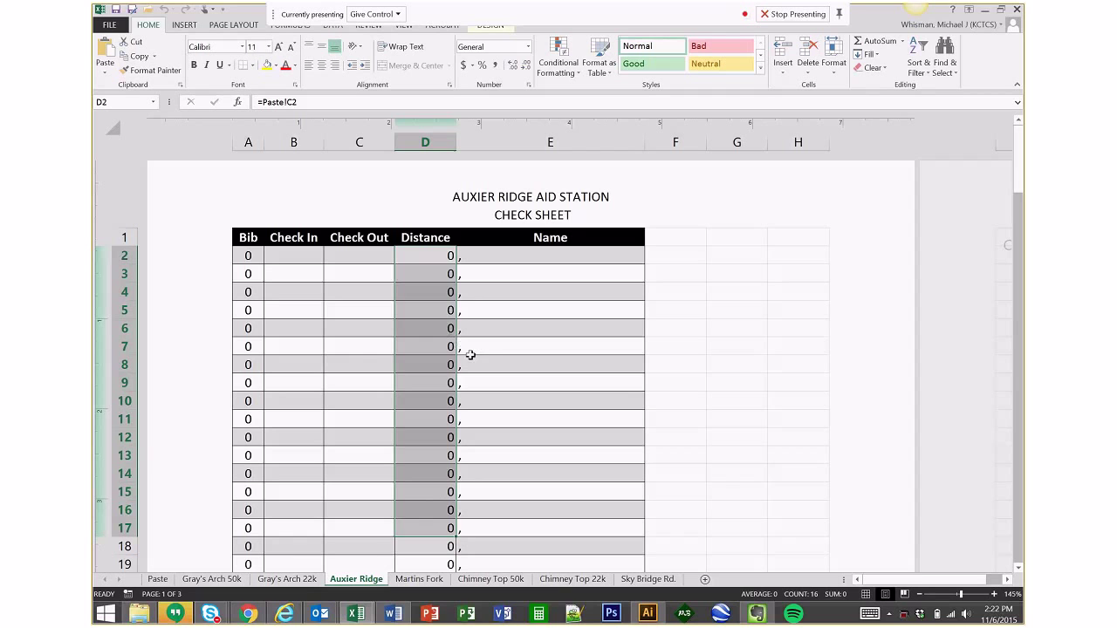
drag(522, 255, 579, 449)
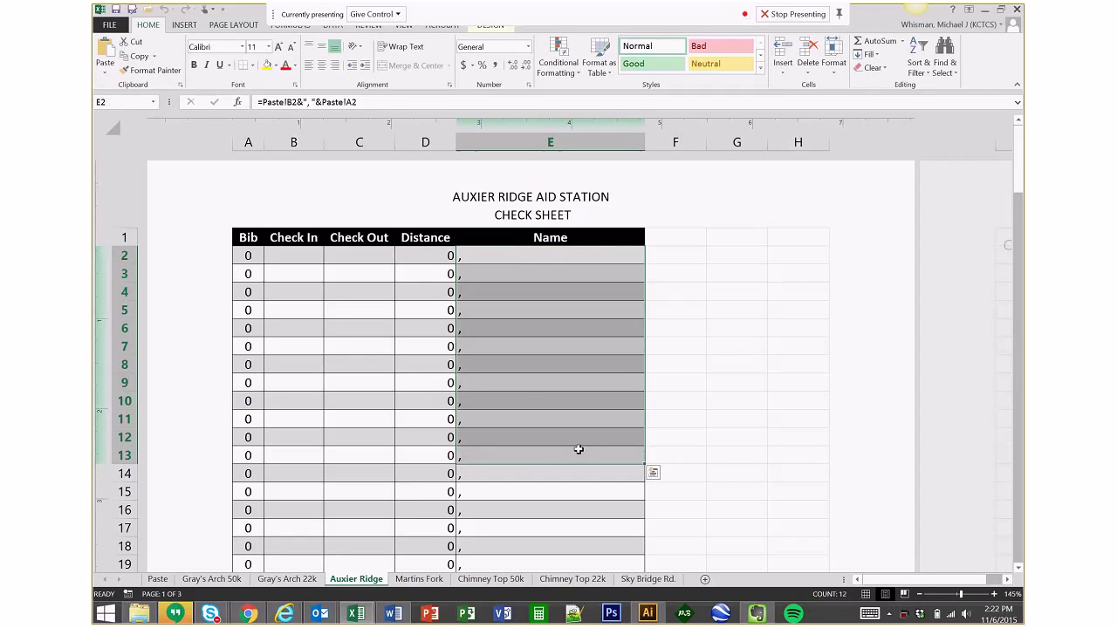
drag(294, 255, 340, 274)
click(294, 252)
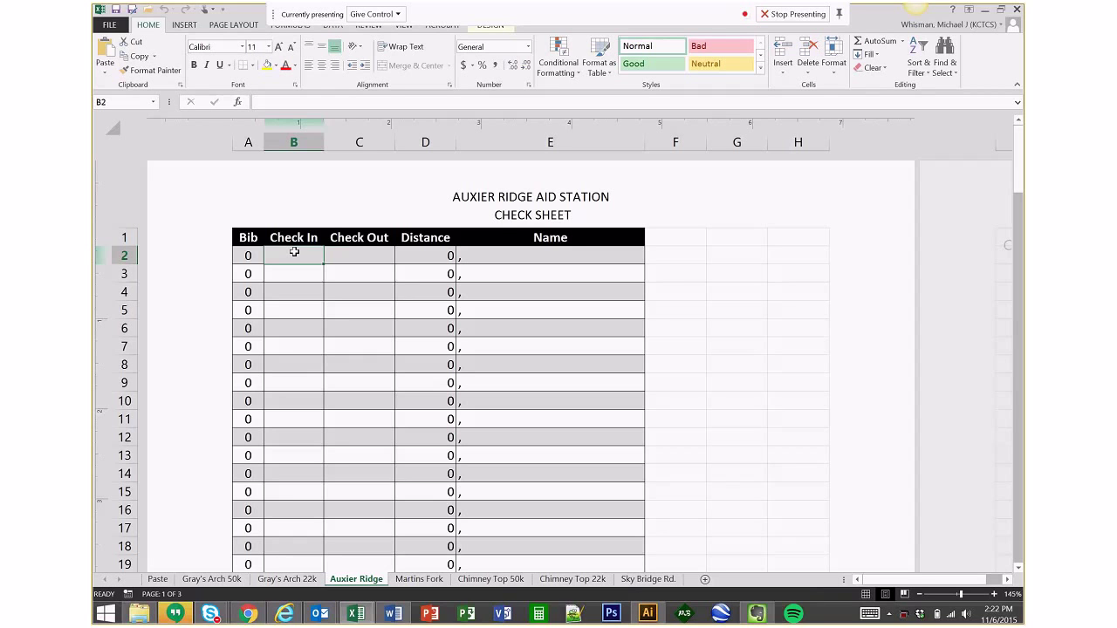
Start entering 3:00 in B2 but cancel it, scroll the sheet, and return to Illustrator
text(3:)
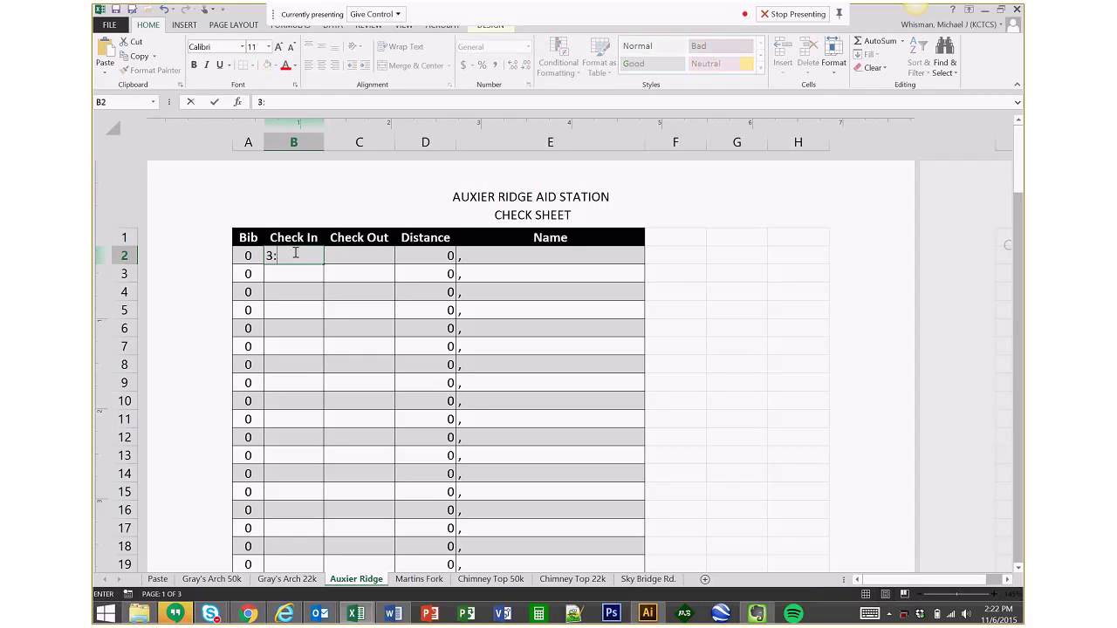
text(00)
key(Escape)
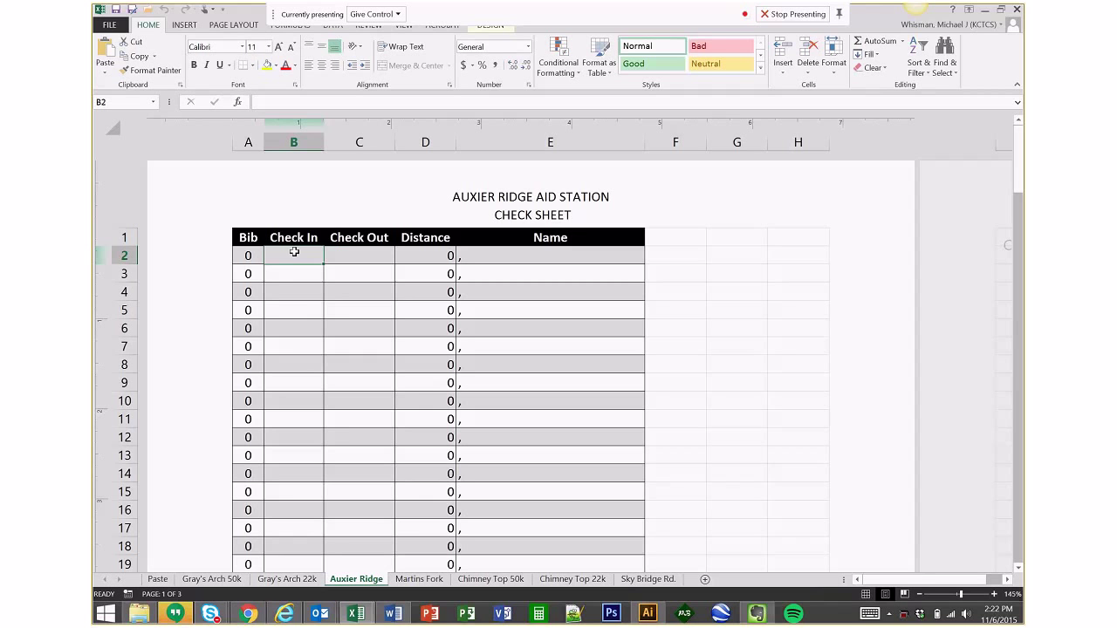
scroll(559, 367, down, 4)
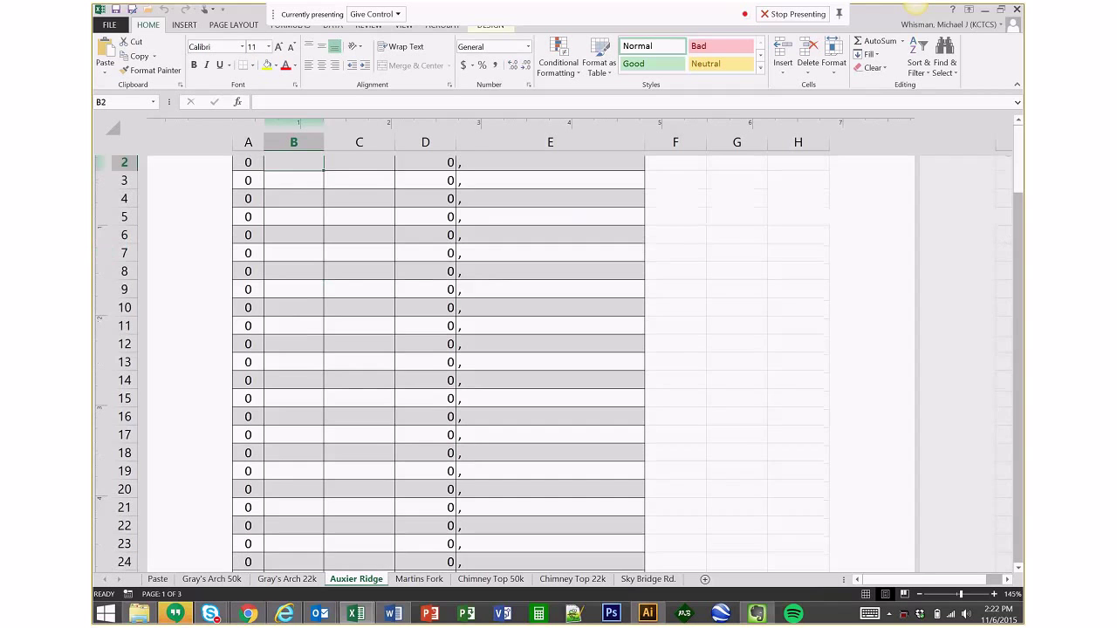
scroll(559, 366, up, 4)
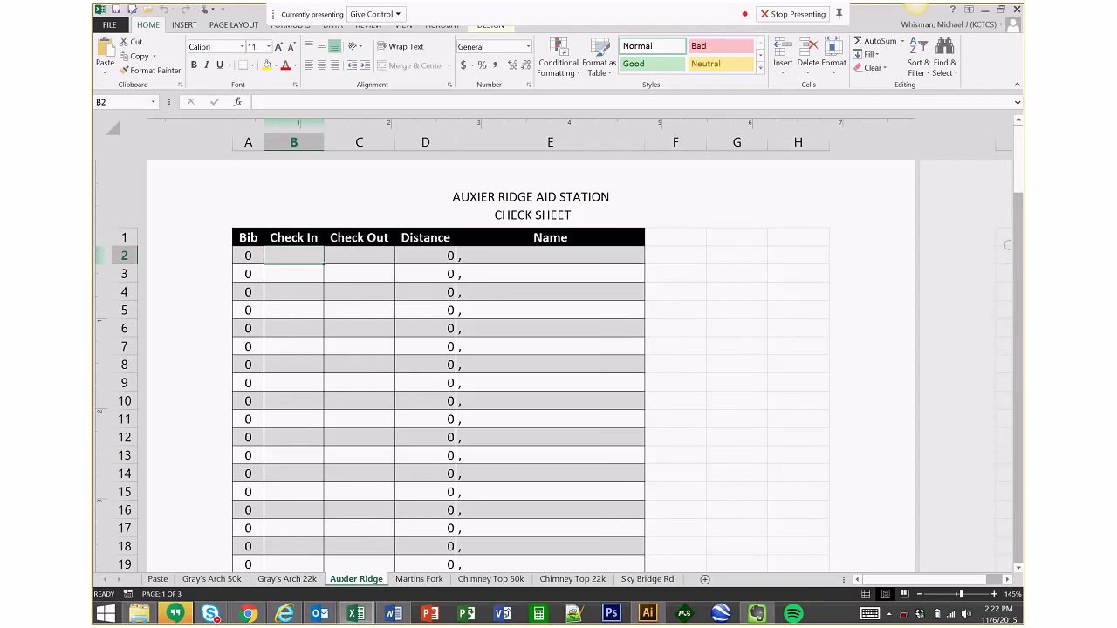
key(alt+Tab)
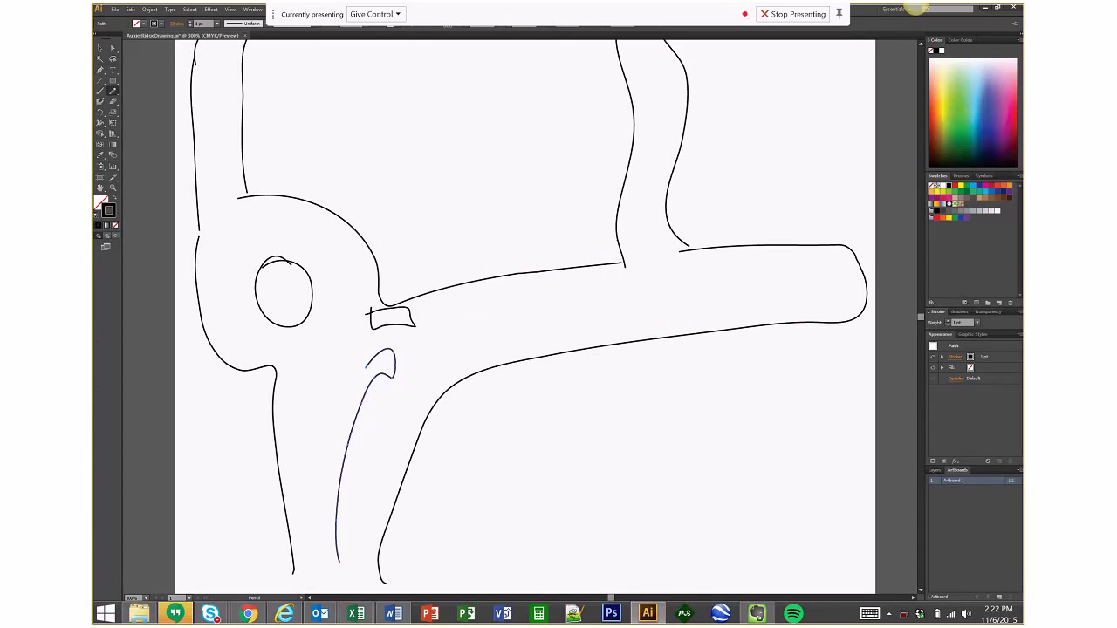
Draw short marks above the road and lines along the right branch and toward the roundabout, then undo them
drag(408, 233, 396, 275)
drag(442, 225, 431, 262)
drag(650, 246, 441, 325)
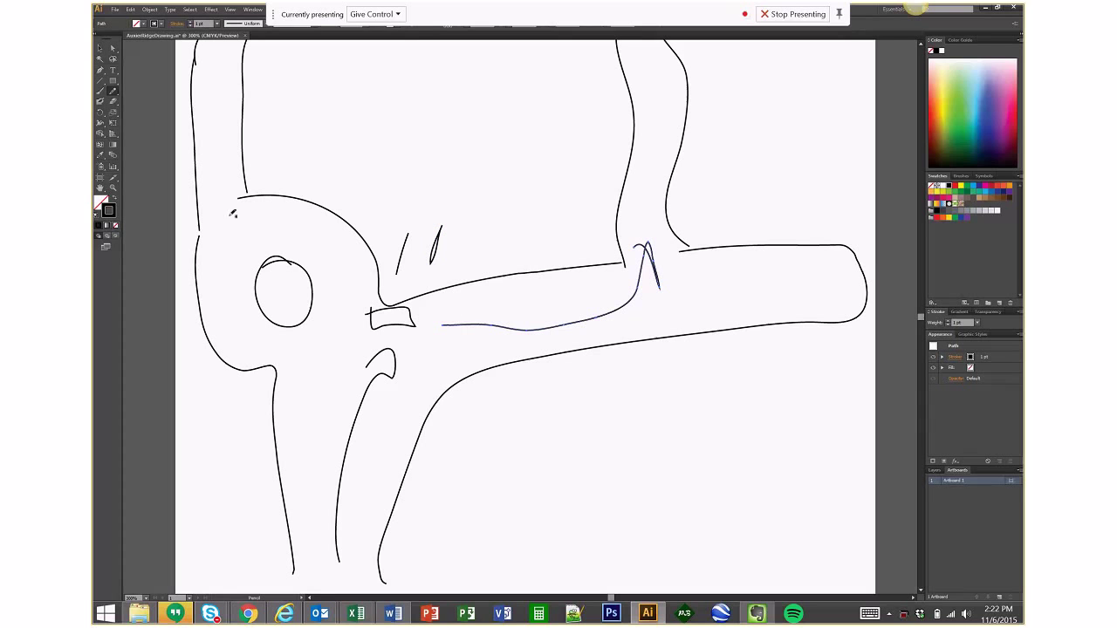
mouse_move(225, 214)
mouse_down()
mouse_move(333, 295)
mouse_move(356, 289)
mouse_move(301, 455)
mouse_up()
key(ctrl+z)
key(ctrl+z)
key(ctrl+z)
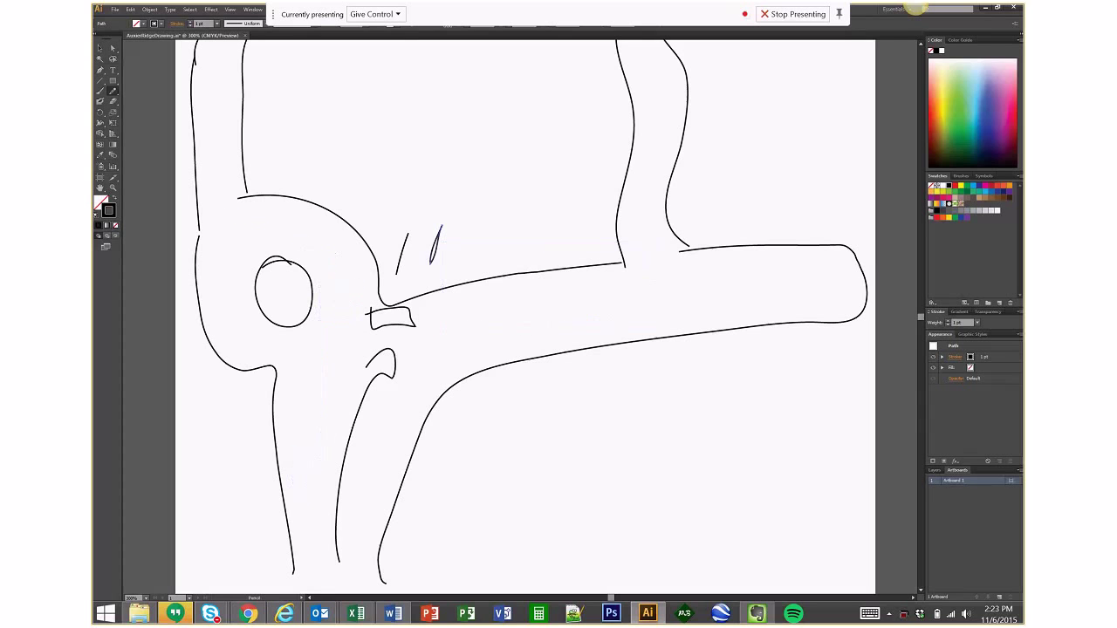
key(ctrl+z)
key(ctrl+z)
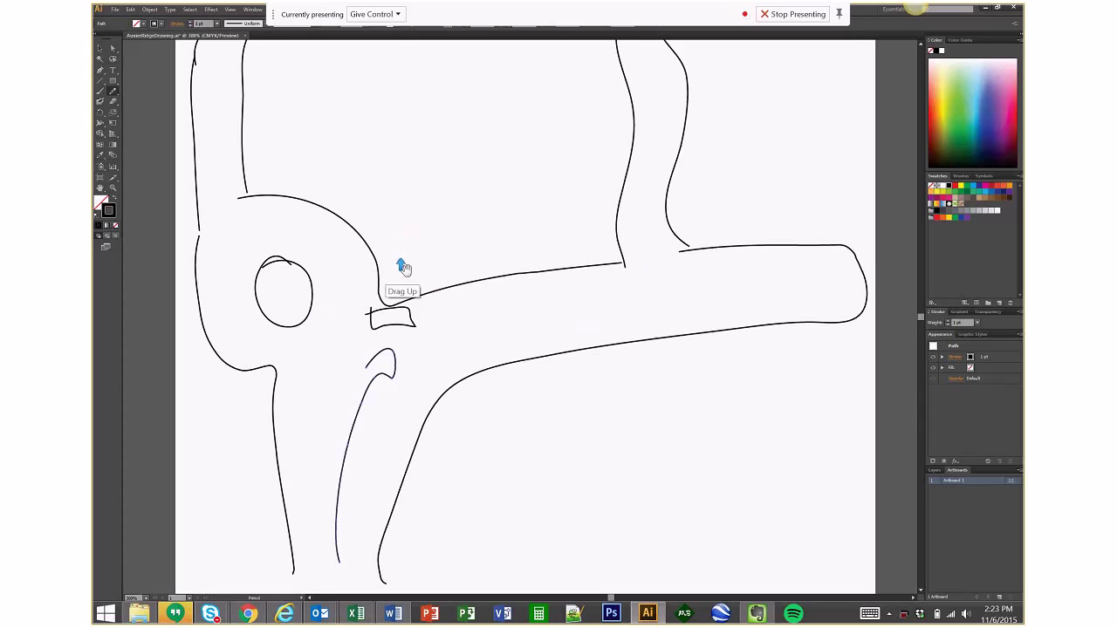
Add three small vertical, slanted and V-shaped marks above the main road, then undo them
drag(402, 229, 397, 280)
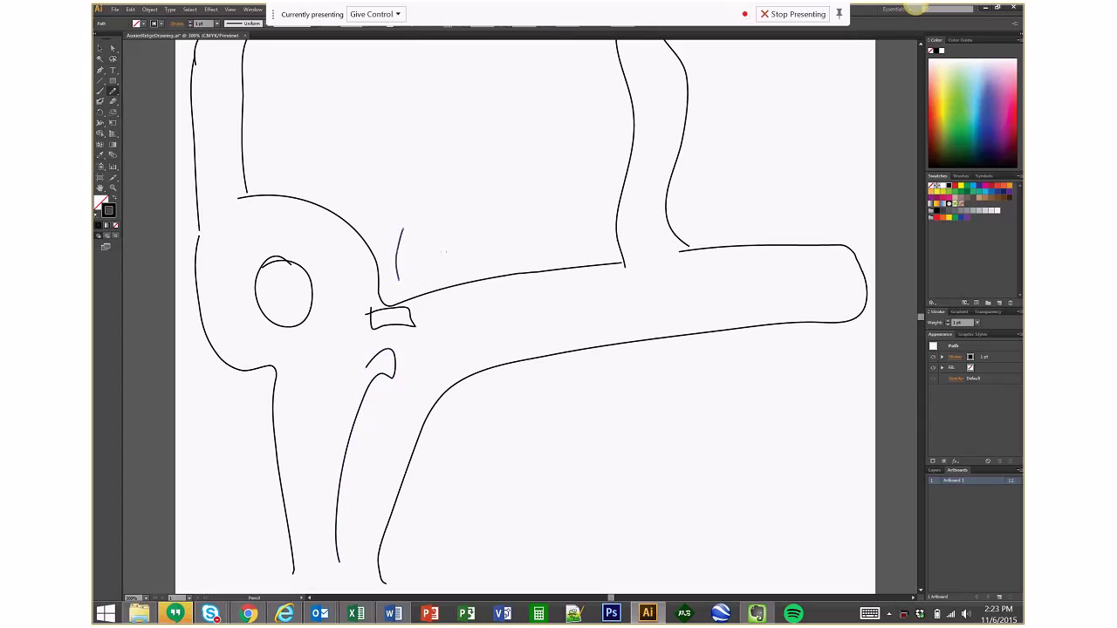
drag(424, 230, 409, 268)
drag(456, 231, 442, 235)
key(ctrl+z)
key(ctrl+z)
key(ctrl+z)
key(ctrl+z)
key(ctrl+z)
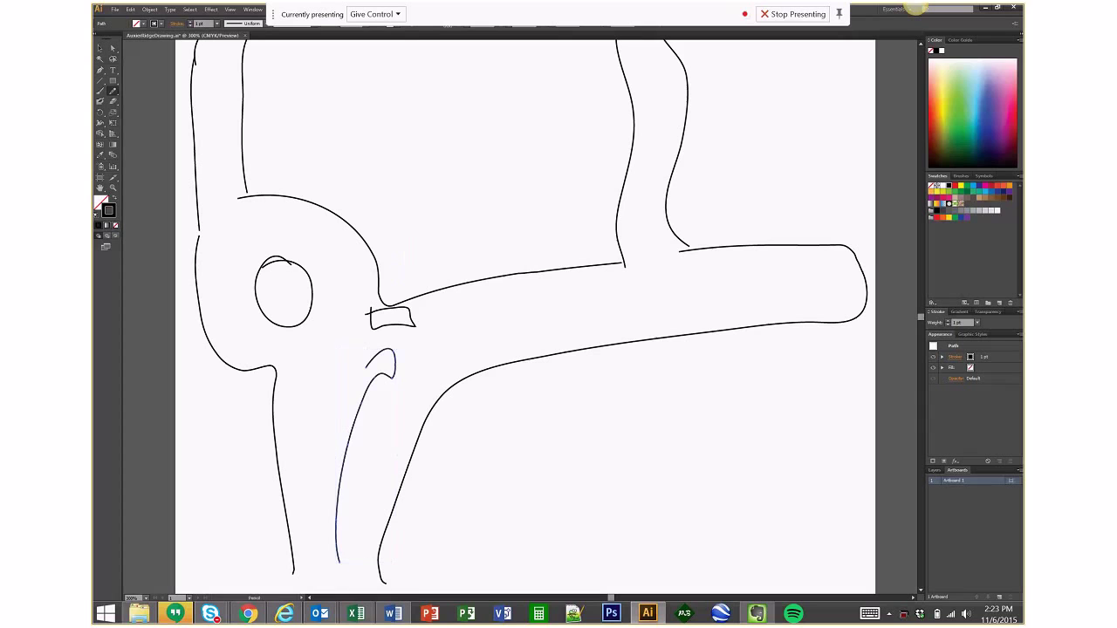